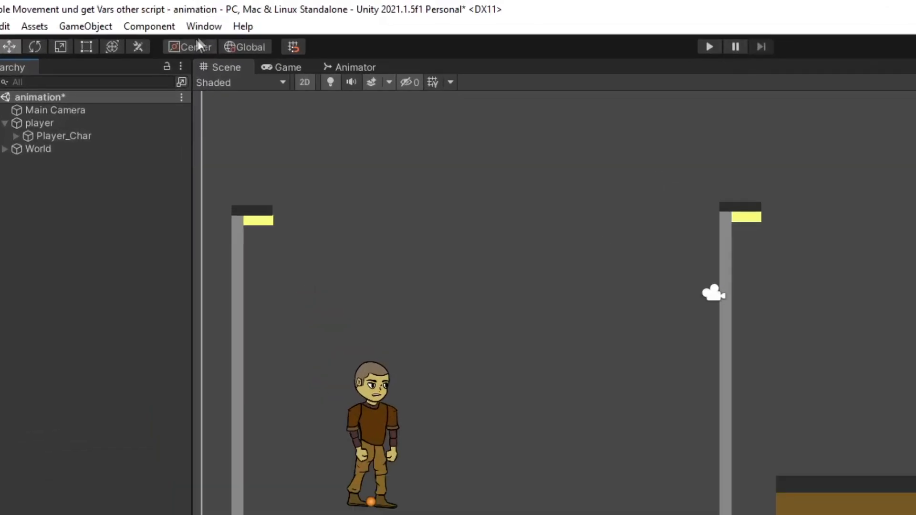
Step: Open the Animation window and dock it beside the Console
{"action": "left_click", "coordinate": [204, 26]}
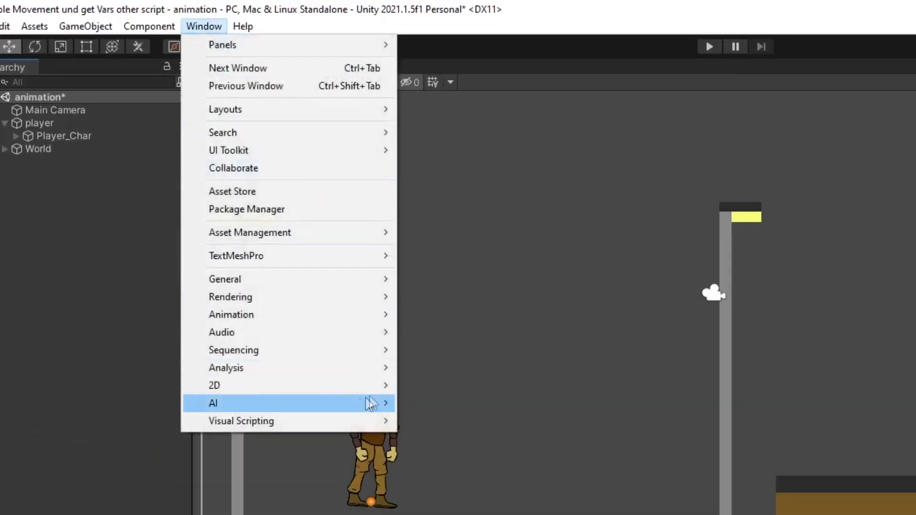
{"action": "mouse_move", "coordinate": [415, 498]}
{"action": "left_click", "coordinate": [645, 485]}
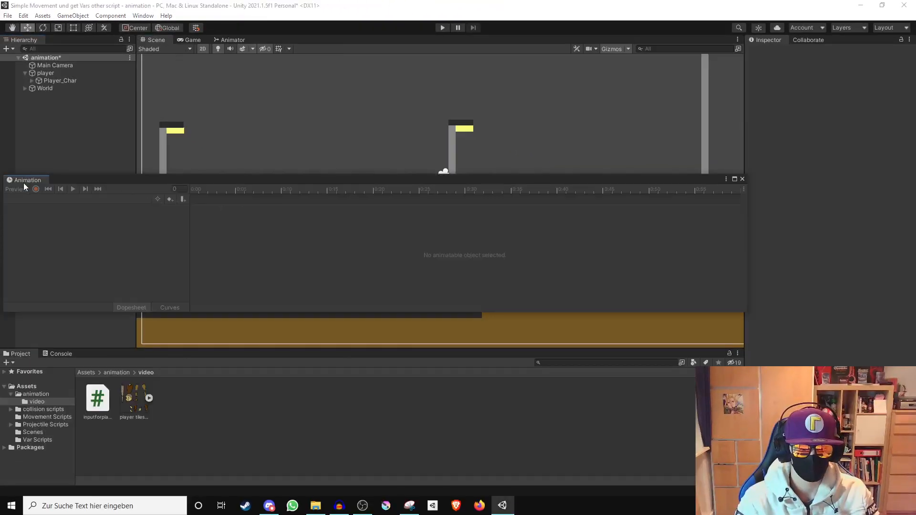
{"action": "left_click_drag", "start_coordinate": [24, 180], "coordinate": [120, 352]}
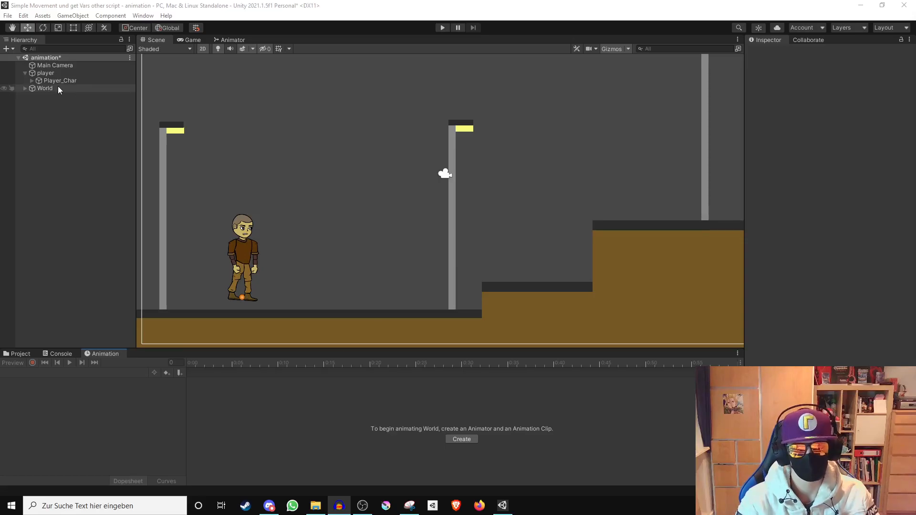
Step: Create an animation clip for Player_Char and save it as New Animation.anim in the video folder
{"action": "left_click", "coordinate": [61, 81]}
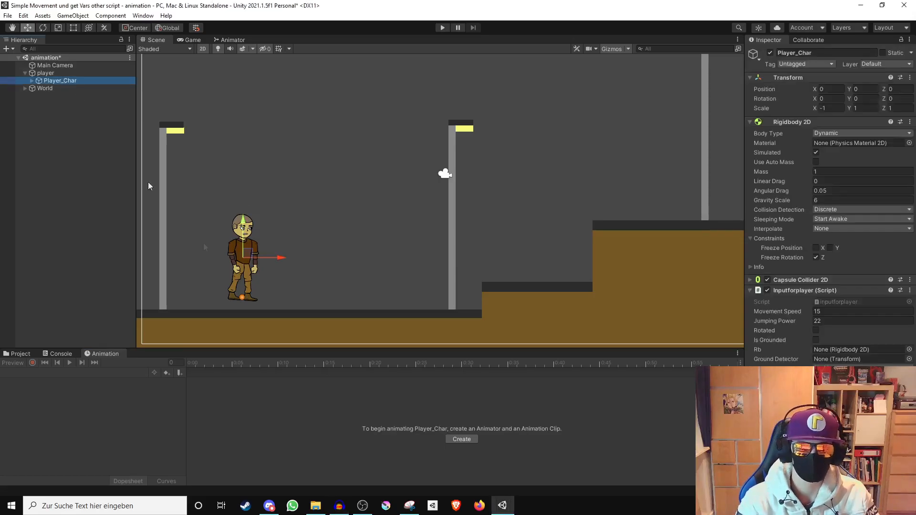
{"action": "left_click", "coordinate": [468, 438]}
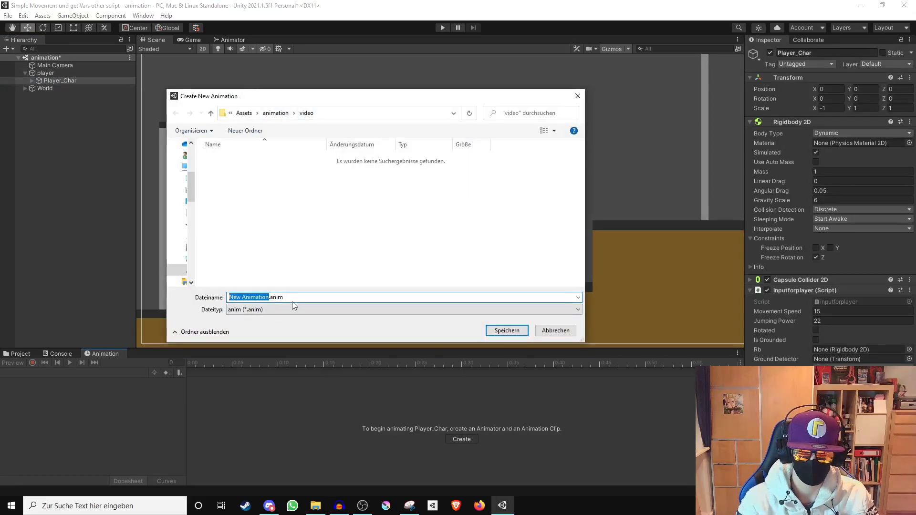
{"action": "left_click", "coordinate": [501, 333]}
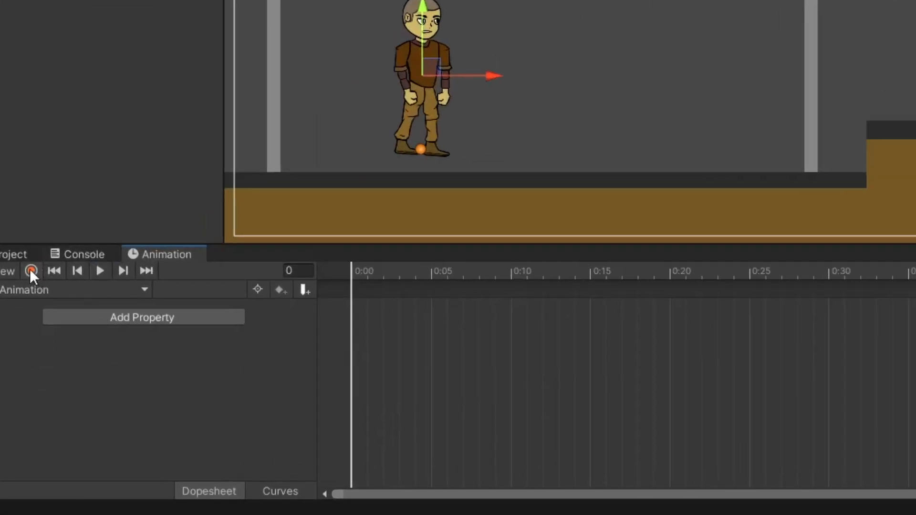
Step: Record a Player_Char position keyframe at frame 10 with about X 7.07 and Y 0.9, and retime it to frame 30
{"action": "left_click", "coordinate": [31, 271]}
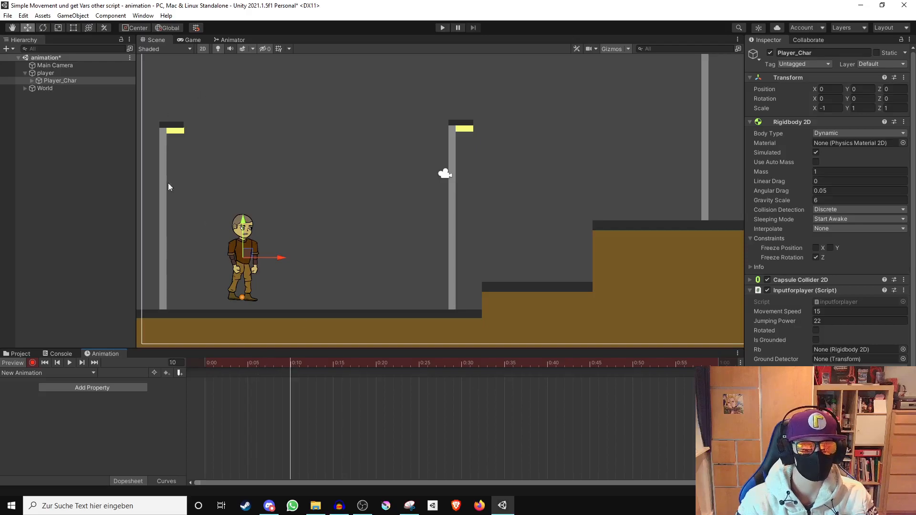
{"action": "left_click_drag", "start_coordinate": [244, 259], "coordinate": [366, 242]}
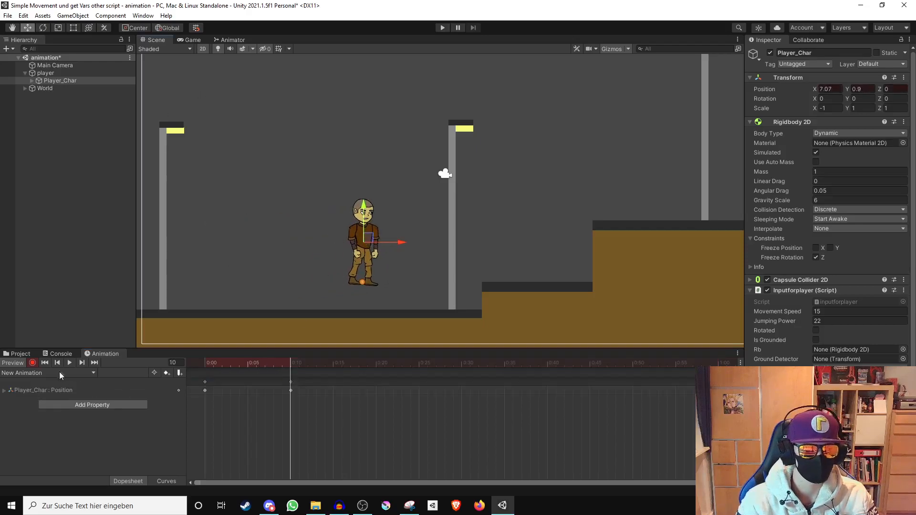
{"action": "left_click", "coordinate": [70, 364]}
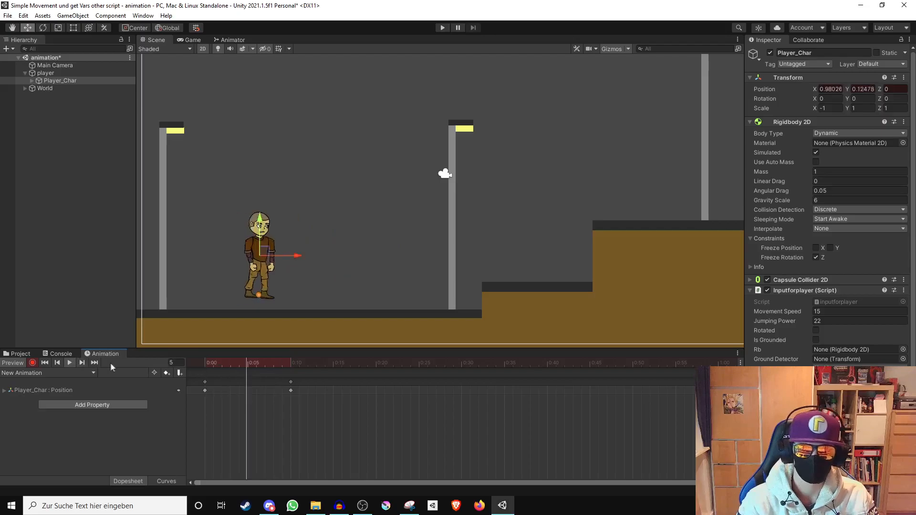
{"action": "left_click_drag", "start_coordinate": [291, 391], "coordinate": [464, 390]}
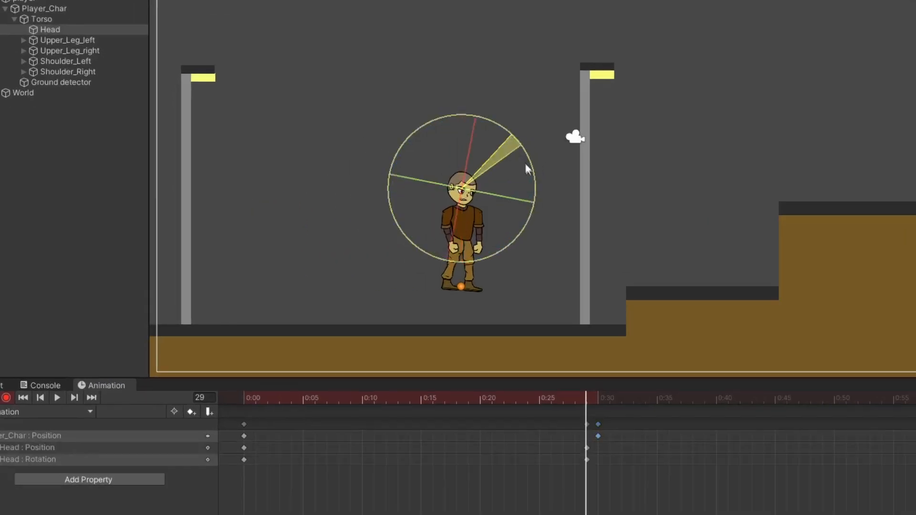
Step: Record rotated poses for Head and Upper_Leg_right at frame 29 and play the clip to preview the motion
{"action": "left_click_drag", "start_coordinate": [406, 192], "coordinate": [408, 191]}
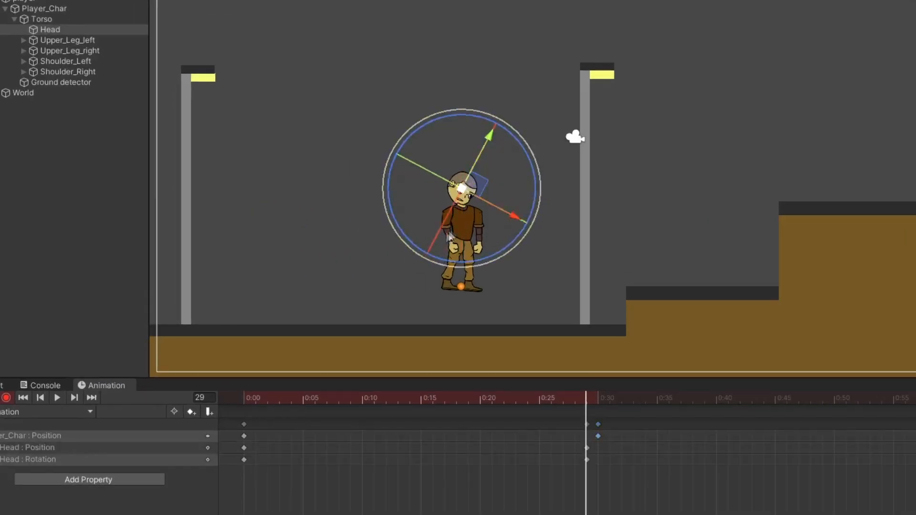
{"action": "left_click", "coordinate": [76, 113]}
{"action": "left_click_drag", "start_coordinate": [517, 228], "coordinate": [530, 310]}
{"action": "left_click", "coordinate": [252, 400]}
{"action": "key", "text": "space"}
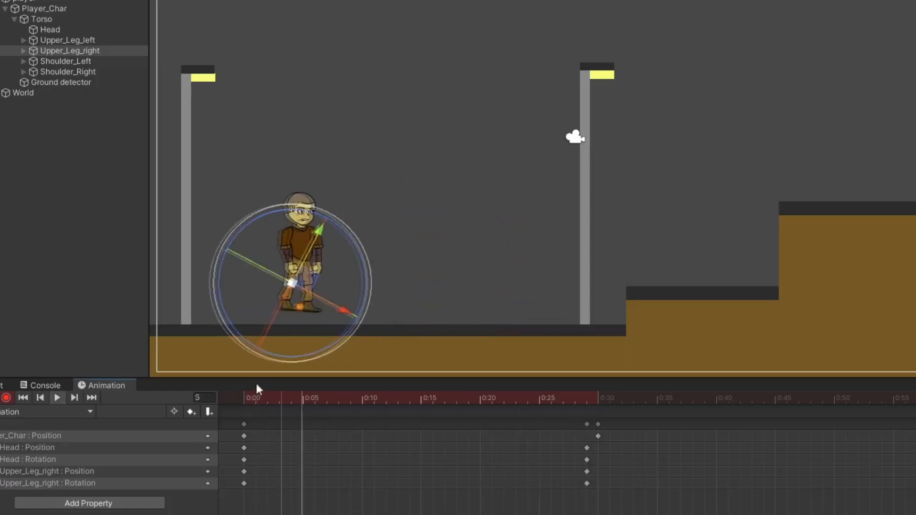
{"action": "left_click", "coordinate": [320, 266]}
{"action": "left_click", "coordinate": [57, 398]}
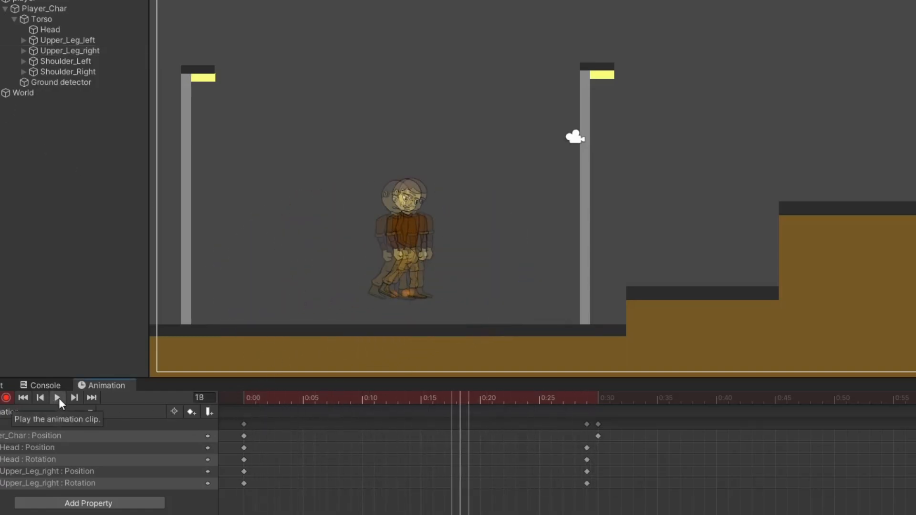
{"action": "left_click", "coordinate": [242, 401]}
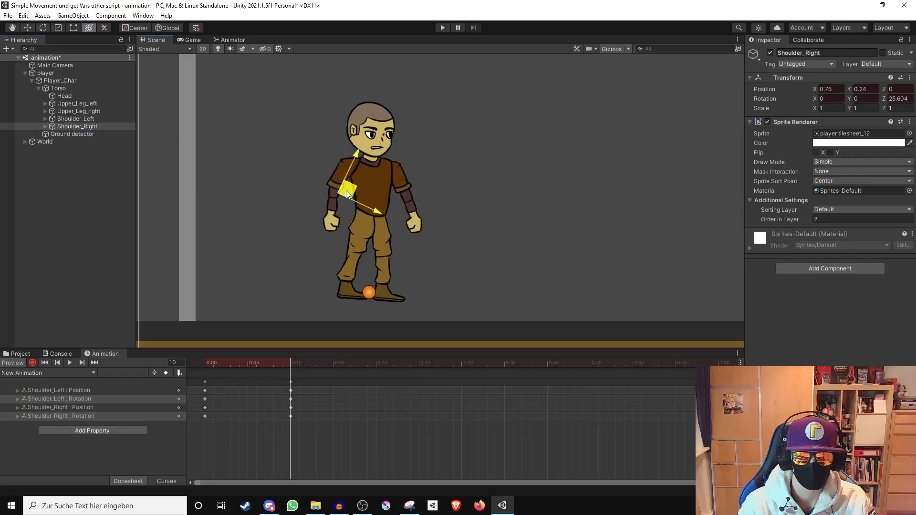
Step: Keyframe an idle pose for the head and both shoulders at frame 10
{"action": "left_click", "coordinate": [377, 363]}
{"action": "left_click_drag", "start_coordinate": [377, 363], "coordinate": [215, 375]}
{"action": "left_click", "coordinate": [290, 364]}
{"action": "left_click", "coordinate": [366, 122]}
{"action": "left_click_drag", "start_coordinate": [319, 118], "coordinate": [324, 148]}
{"action": "left_click_drag", "start_coordinate": [377, 119], "coordinate": [377, 125]}
Step: Spread the head and shoulder keyframes further along the timeline to slow the idle motion, and stop recording
{"action": "left_click_drag", "start_coordinate": [340, 401], "coordinate": [584, 413]}
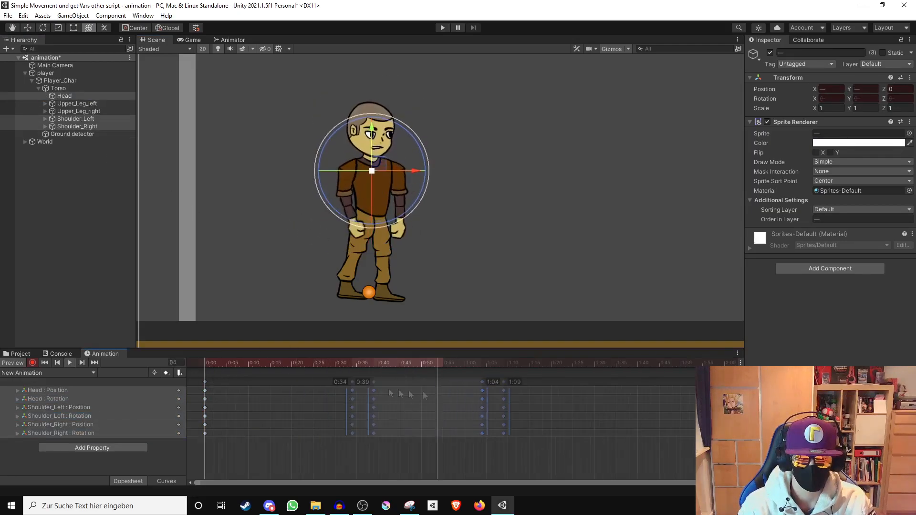
{"action": "left_click_drag", "start_coordinate": [553, 415], "coordinate": [419, 411]}
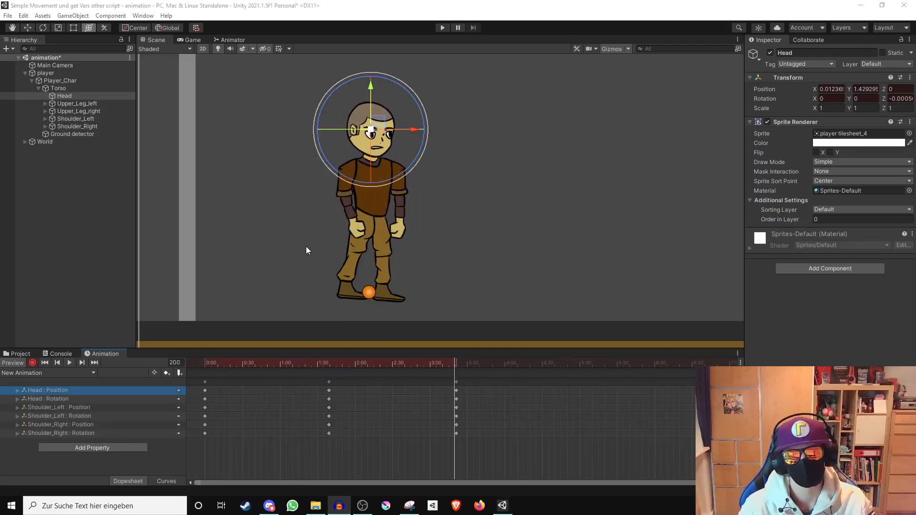
{"action": "left_click", "coordinate": [33, 363]}
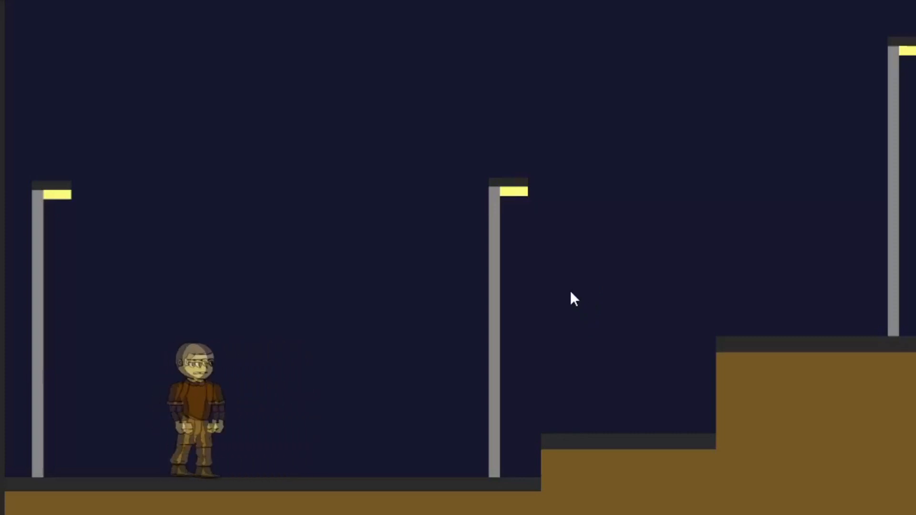
Step: Test the character's animations in the running game by walking in both directions and jumping
{"action": "key", "text": "d"}
{"action": "key", "text": "space"}
{"action": "key", "text": "d"}
{"action": "key", "text": "a"}
{"action": "key", "text": "d"}
{"action": "key", "text": "space"}
{"action": "key", "text": "a"}
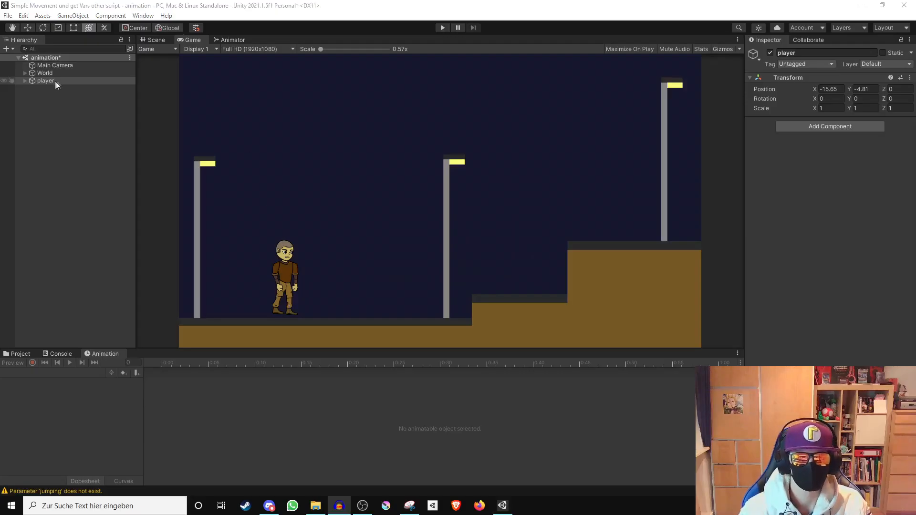
Step: Select Player_Char inside the player object and open its list of animation clips
{"action": "left_click", "coordinate": [50, 82]}
{"action": "left_click", "coordinate": [25, 80]}
{"action": "left_click", "coordinate": [56, 88]}
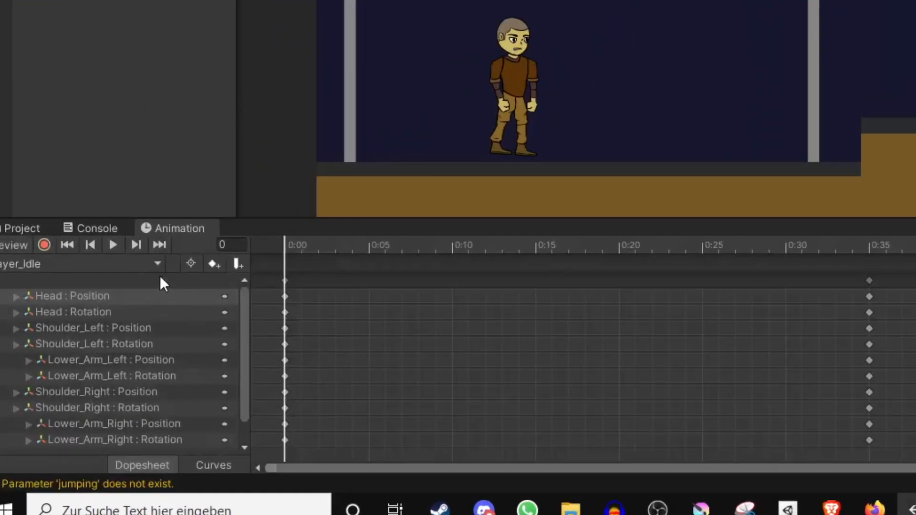
{"action": "left_click", "coordinate": [88, 373]}
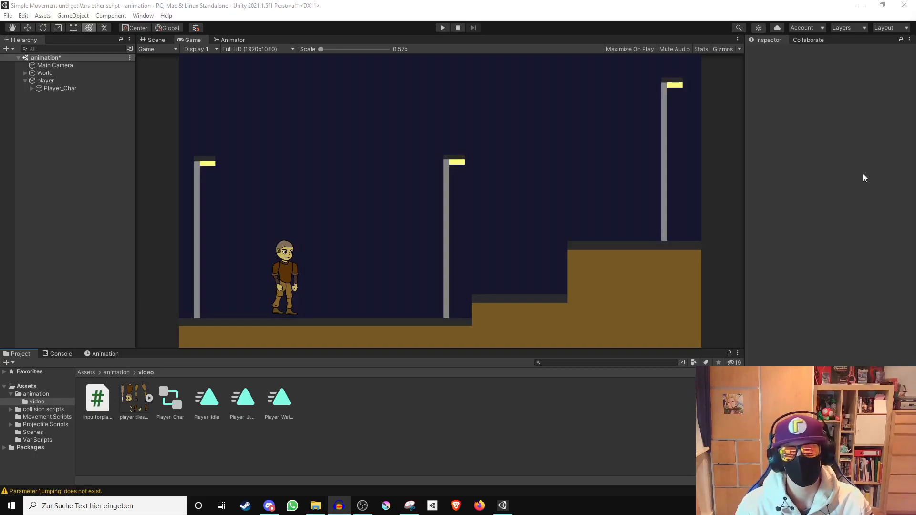
Step: Turn off Loop Time for the Player_Jump animation clip
{"action": "left_click", "coordinate": [243, 399]}
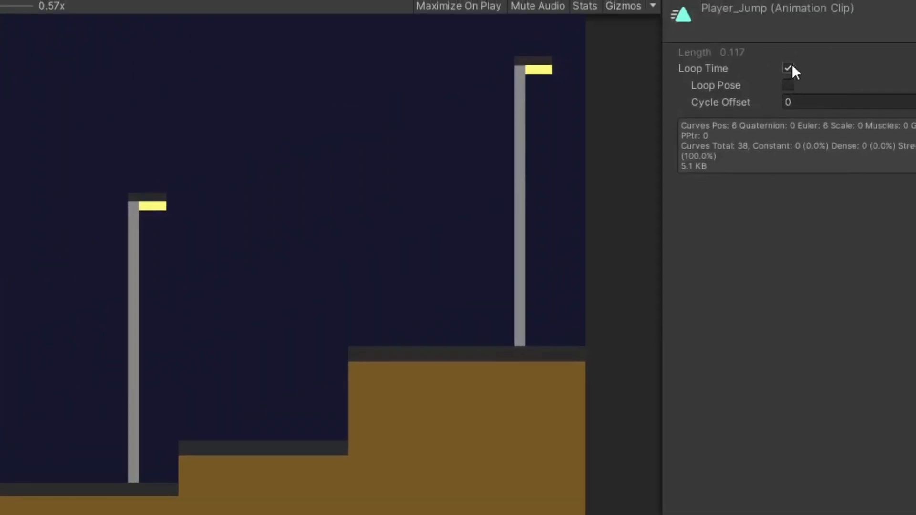
{"action": "left_click", "coordinate": [787, 69]}
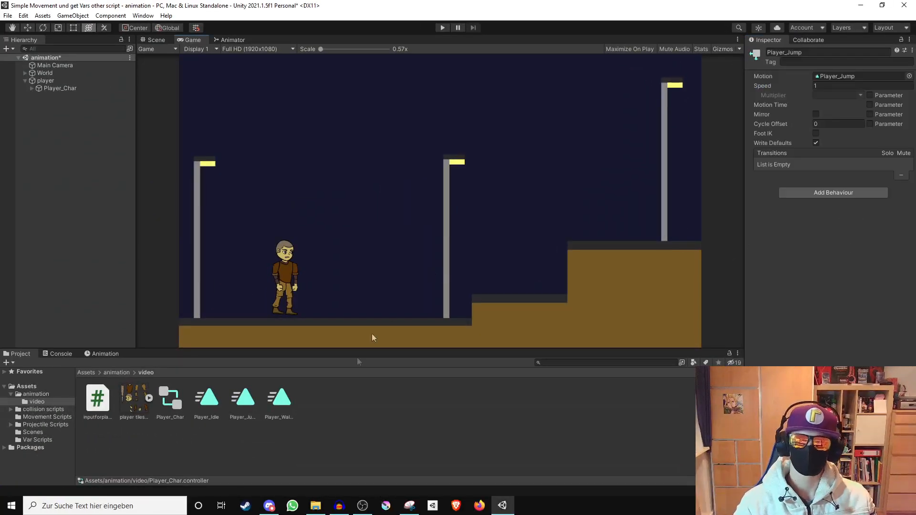
Step: Open the Player_Char animator controller and move the Player_Idle state slightly further below Entry
{"action": "double_click", "coordinate": [175, 399]}
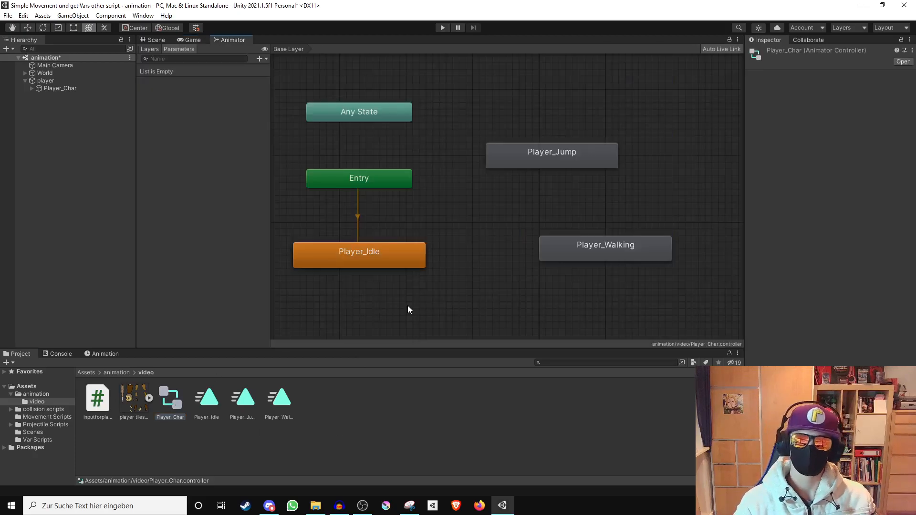
{"action": "mouse_move", "coordinate": [402, 266]}
{"action": "left_mouse_down"}
{"action": "mouse_move", "coordinate": [370, 244]}
{"action": "mouse_move", "coordinate": [402, 282]}
{"action": "mouse_move", "coordinate": [368, 268]}
{"action": "mouse_move", "coordinate": [387, 268]}
{"action": "left_mouse_up"}
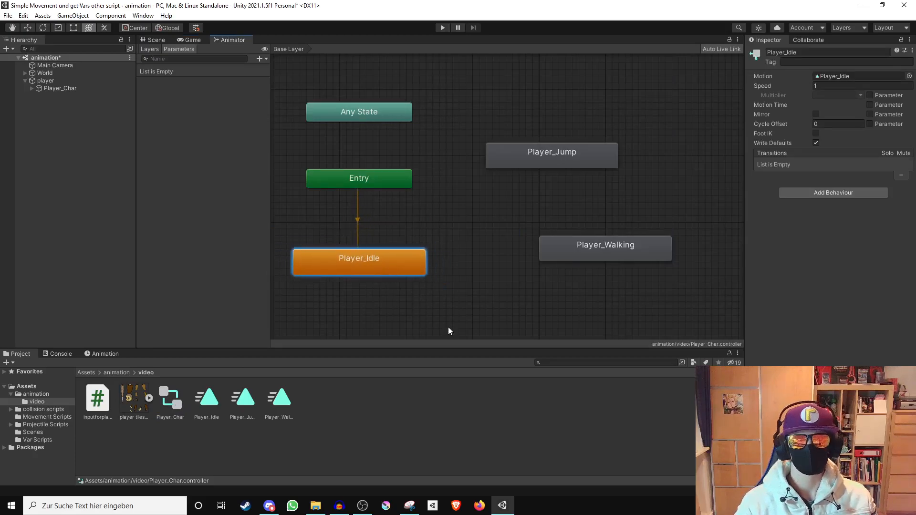
{"action": "left_click", "coordinate": [449, 319]}
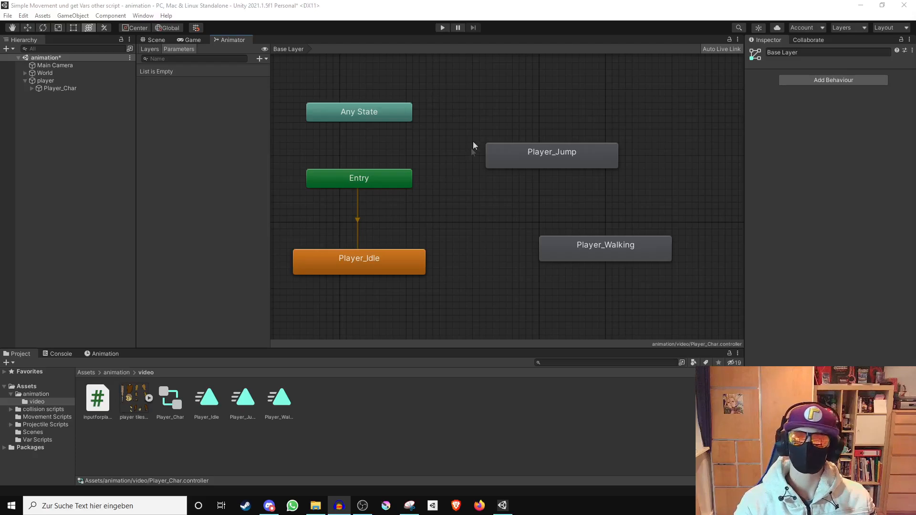
Step: Create a transition from Player_Idle to Player_Walking and disable its Has Exit Time option
{"action": "right_click", "coordinate": [373, 261]}
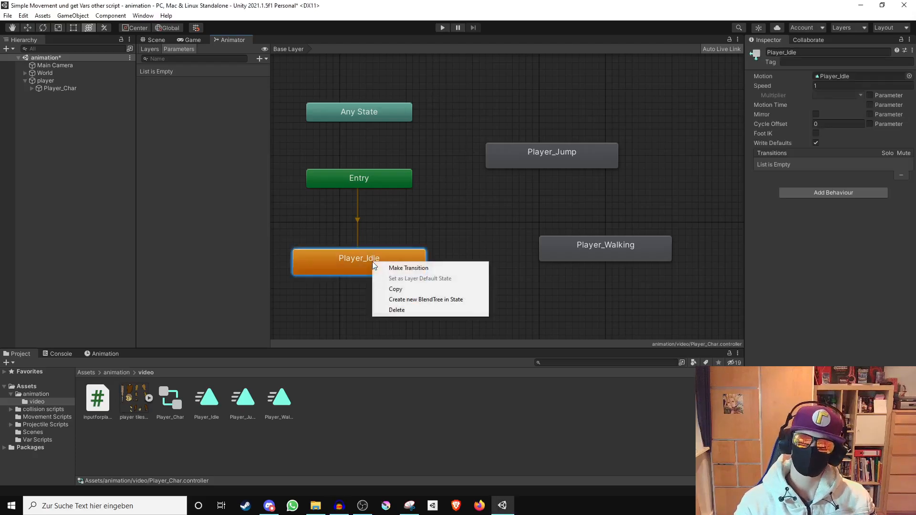
{"action": "left_click", "coordinate": [414, 269]}
{"action": "left_click", "coordinate": [553, 253]}
{"action": "left_click", "coordinate": [484, 265]}
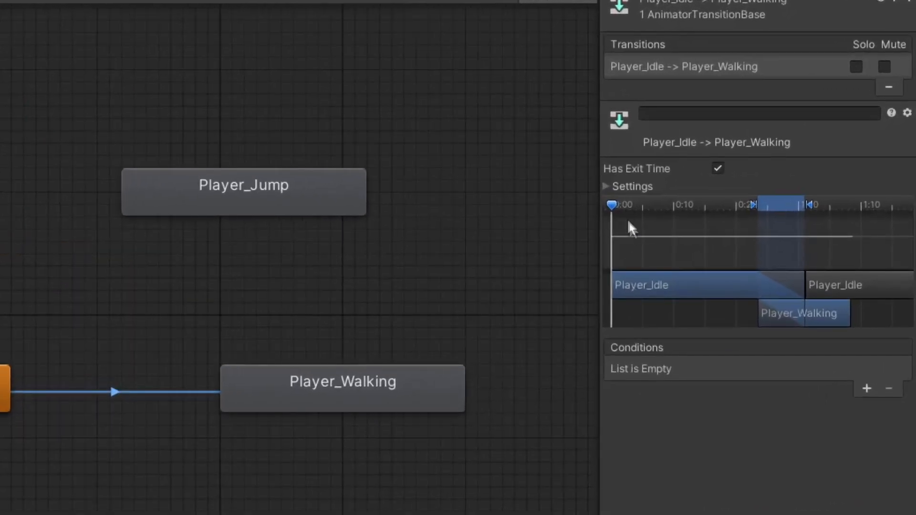
{"action": "left_click", "coordinate": [745, 153]}
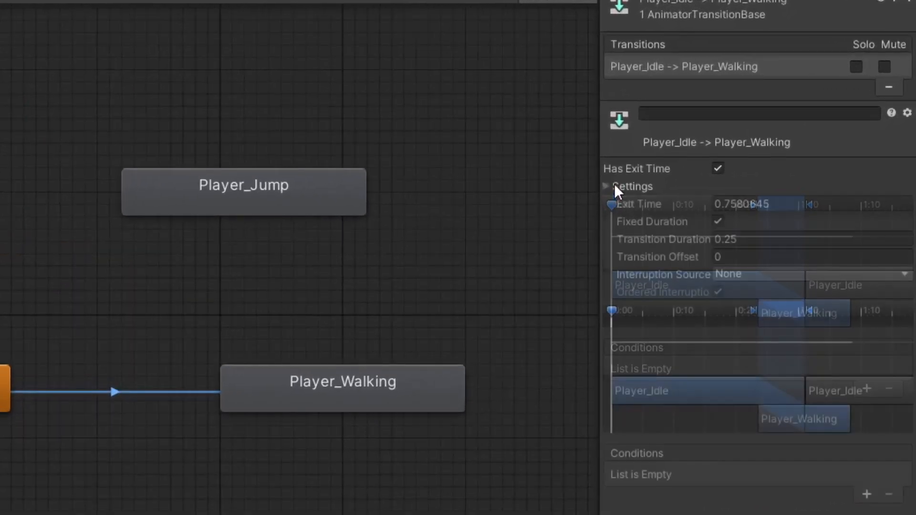
{"action": "left_click", "coordinate": [717, 169]}
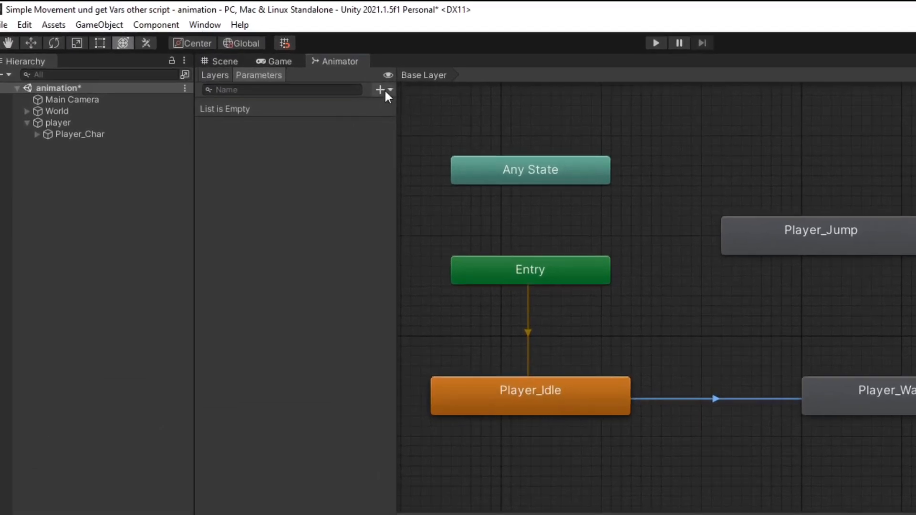
Step: Add a Bool parameter named walking to the animator controller
{"action": "left_click", "coordinate": [263, 60]}
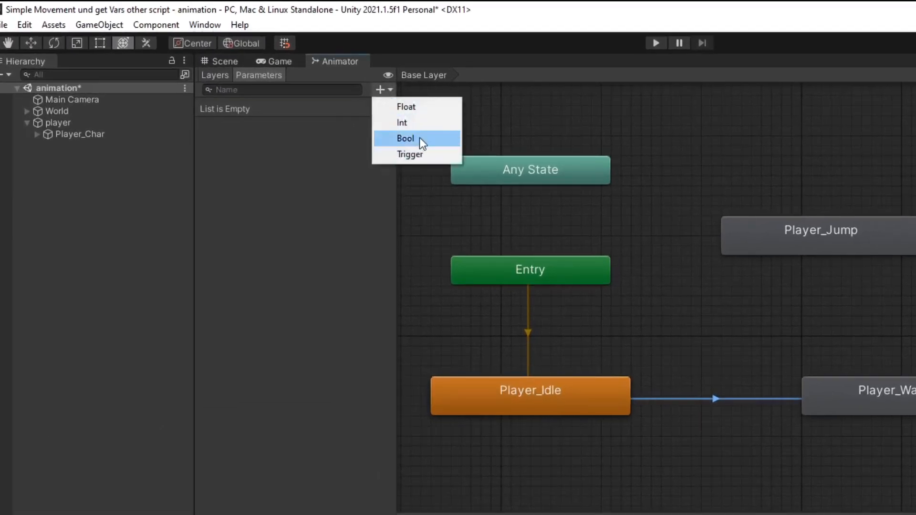
{"action": "left_click", "coordinate": [420, 138]}
{"action": "type", "text": "walking"}
{"action": "key", "text": "Return"}
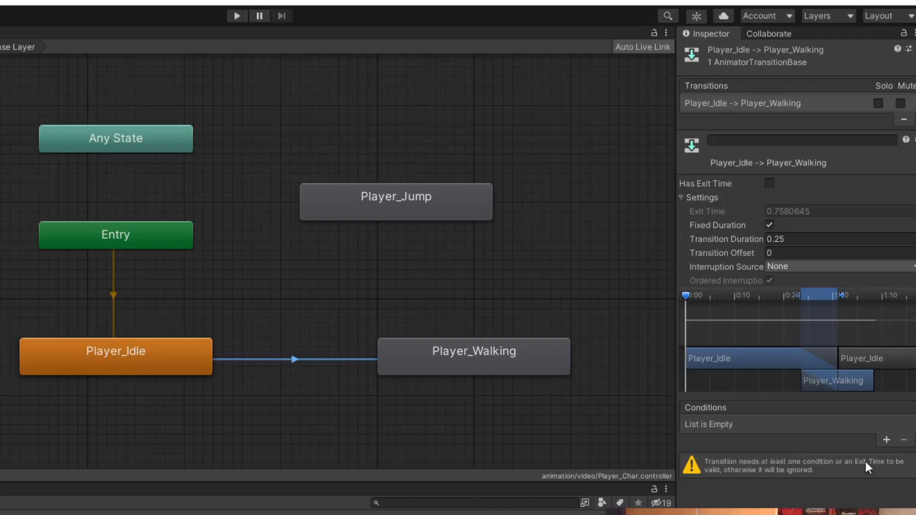
Step: Add the condition walking = true to the transition from Player_Idle to Player_Walking
{"action": "left_click", "coordinate": [885, 438]}
{"action": "left_click", "coordinate": [817, 426]}
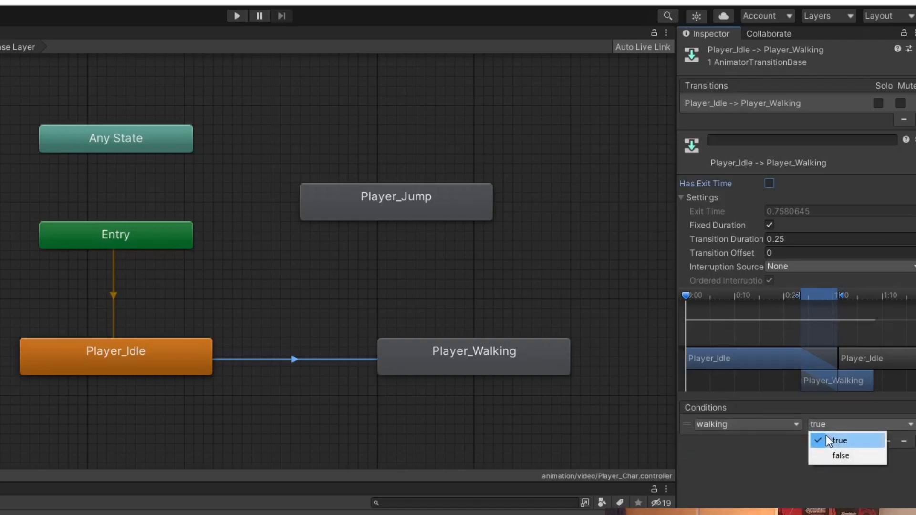
{"action": "left_click", "coordinate": [826, 436]}
{"action": "left_click", "coordinate": [765, 425]}
{"action": "left_click", "coordinate": [871, 495]}
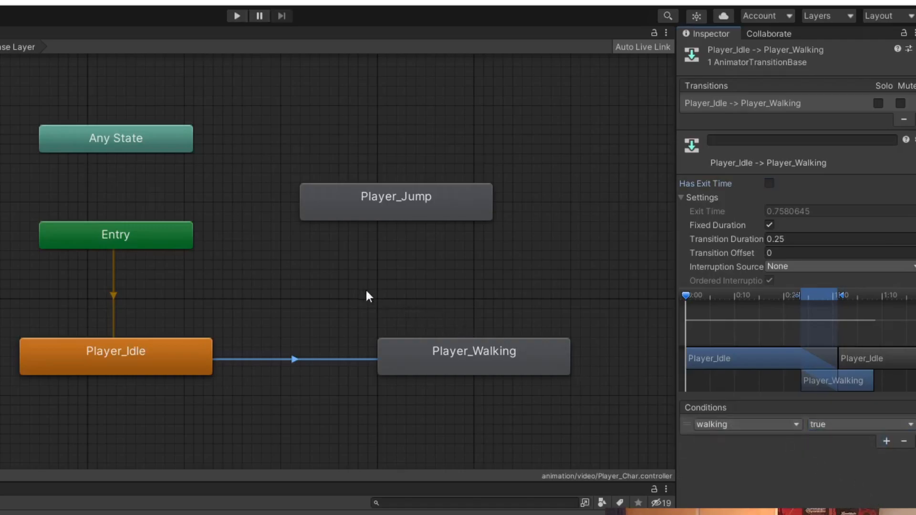
Step: Create a return transition from Player_Walking to Player_Idle
{"action": "right_click", "coordinate": [432, 364]}
{"action": "left_click", "coordinate": [446, 372]}
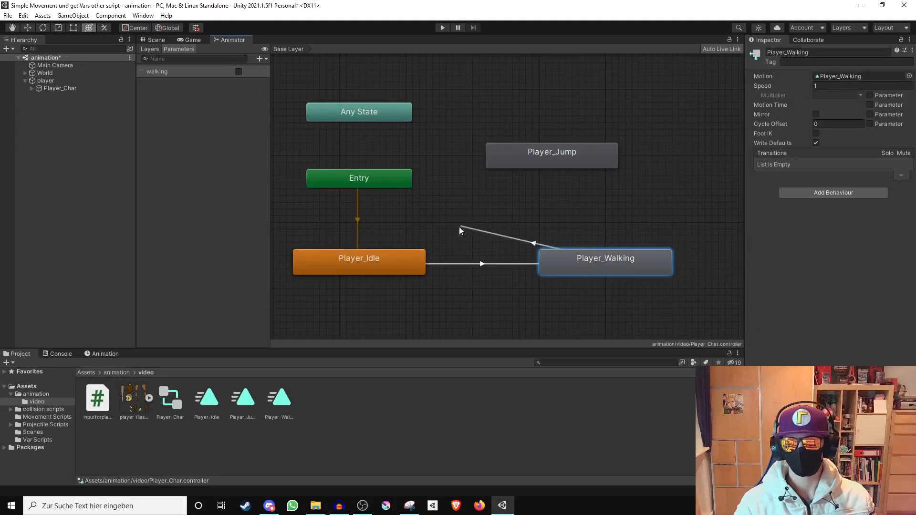
{"action": "left_click", "coordinate": [423, 257]}
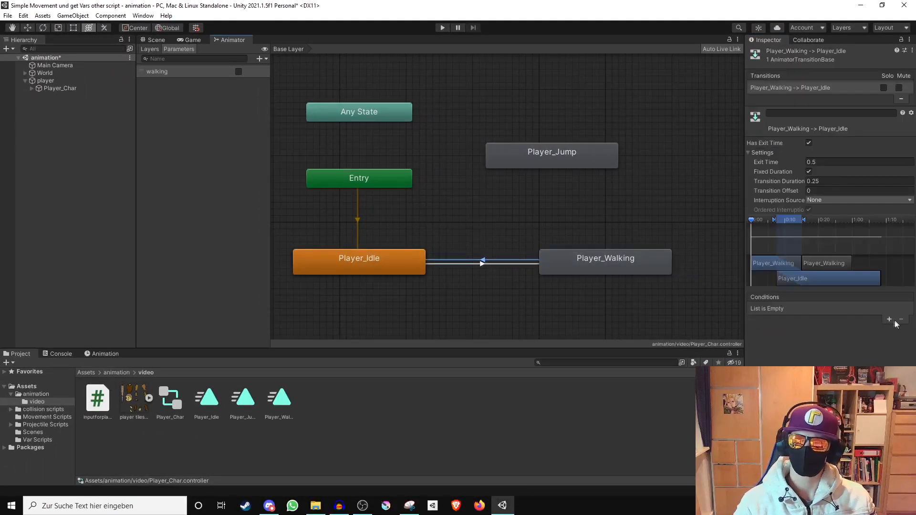
Step: Disable Has Exit Time on the transition from Player_Walking to Player_Idle and add the condition walking = false
{"action": "left_click", "coordinate": [810, 144]}
{"action": "left_click", "coordinate": [889, 319]}
{"action": "left_click", "coordinate": [794, 310]}
{"action": "left_click", "coordinate": [852, 309]}
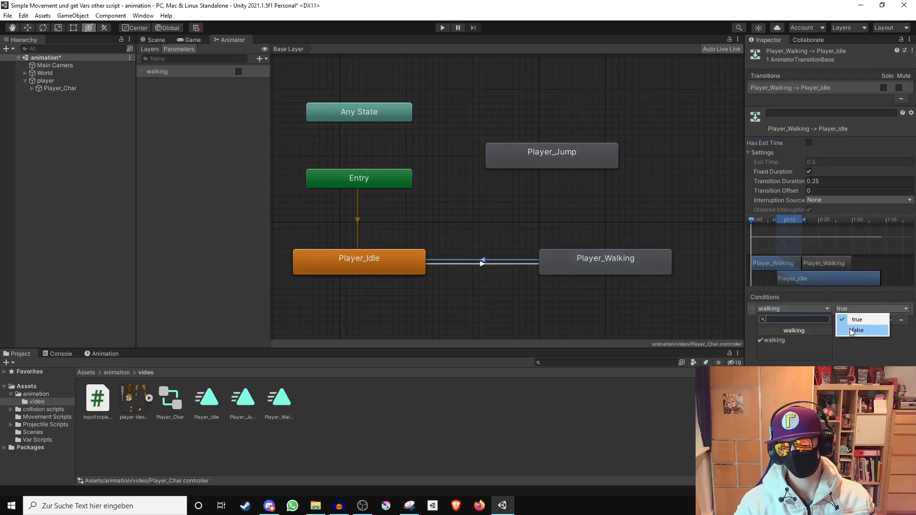
{"action": "left_click", "coordinate": [854, 331]}
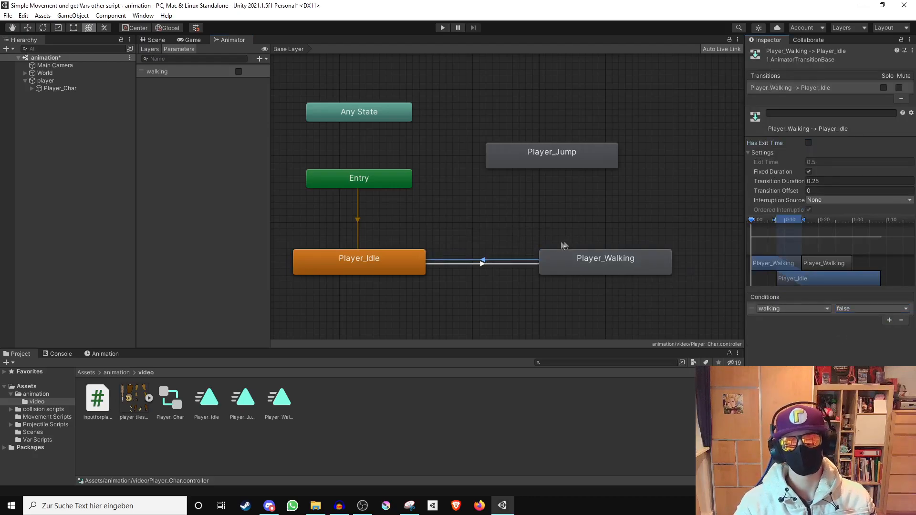
Step: Create a C# script named animation_handler in the video folder
{"action": "left_click", "coordinate": [347, 396]}
{"action": "right_click", "coordinate": [347, 397]}
{"action": "mouse_move", "coordinate": [409, 163]}
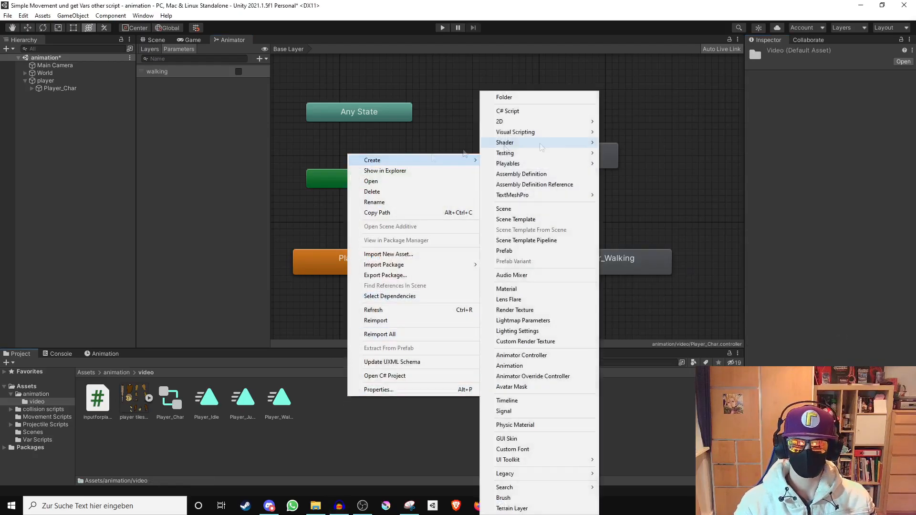
{"action": "left_click", "coordinate": [508, 111]}
{"action": "type", "text": "animation_handl"}
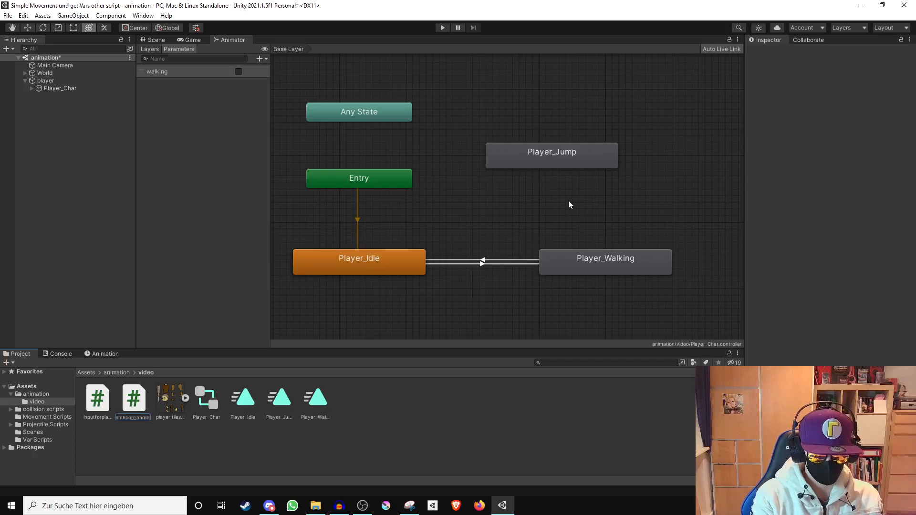
{"action": "type", "text": "er"}
{"action": "key", "text": "Return"}
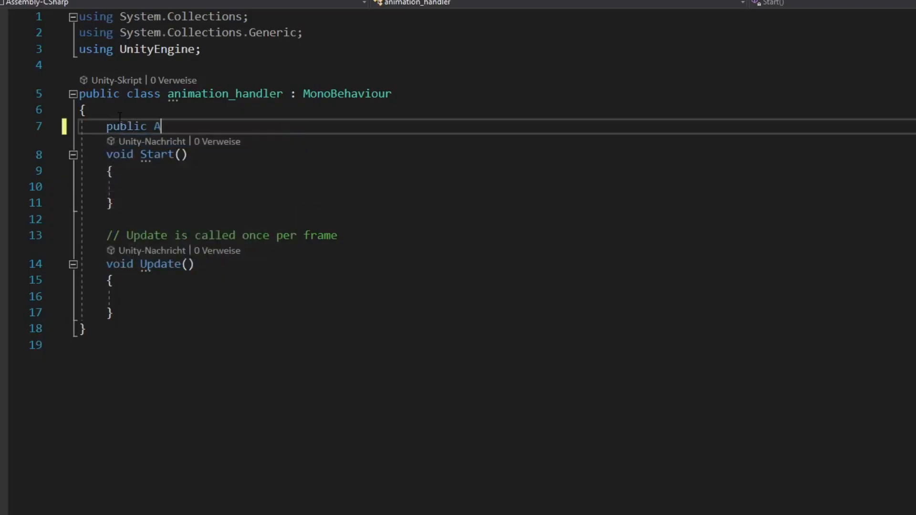
Step: In Visual Studio, declare a public Animator field named Animator in the animation_handler class and remove the Start method
{"action": "type", "text": "nimation"}
{"action": "type", "text": "or Animator;"}
{"action": "key", "text": "Return"}
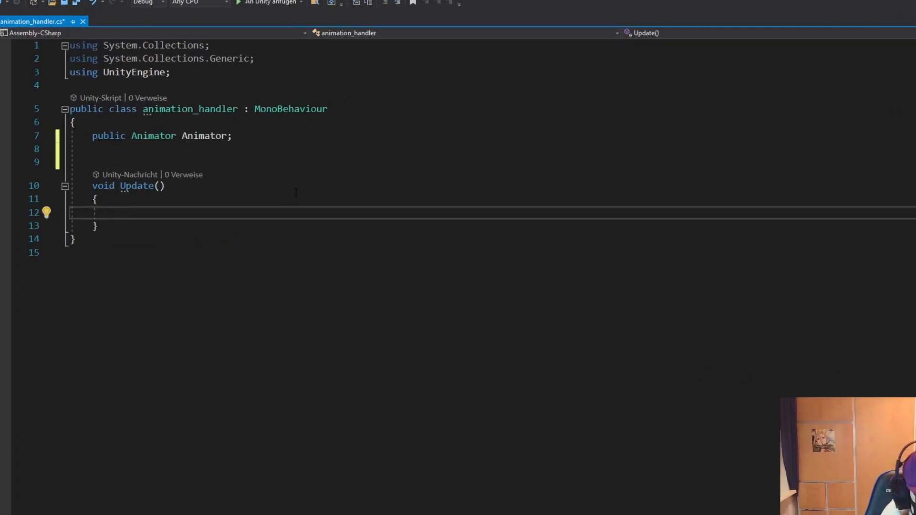
Step: Add an Animator.SetBool() call inside the Update method
{"action": "type", "text": "Anim"}
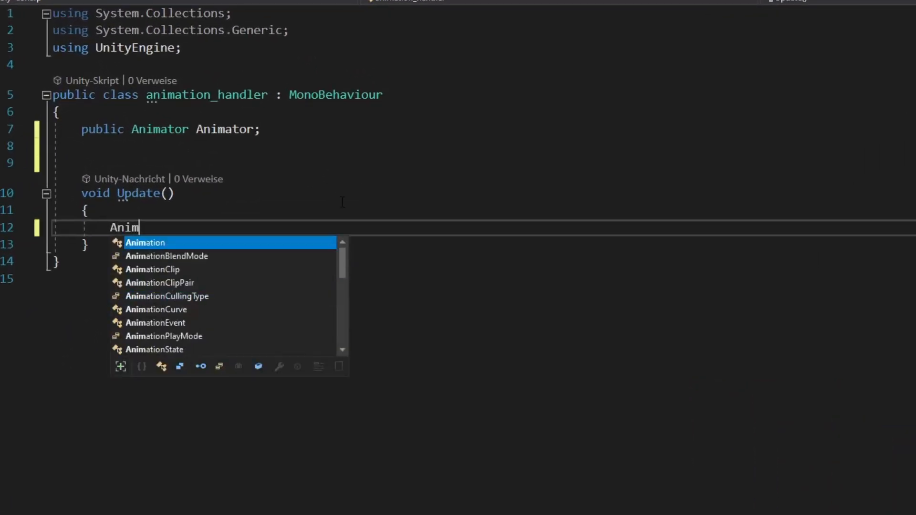
{"action": "type", "text": "ation.S"}
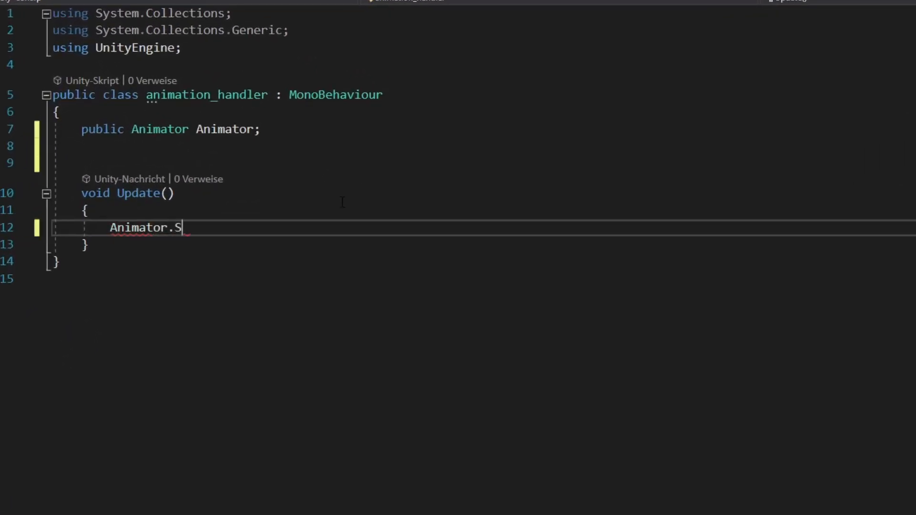
{"action": "type", "text": "etBool("}
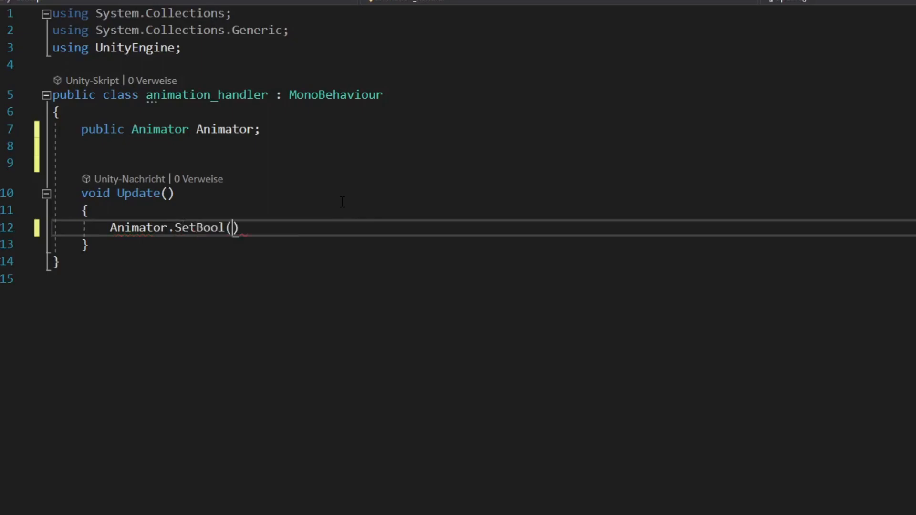
{"action": "double_click", "coordinate": [199, 228]}
{"action": "type", "text": "SetInt"}
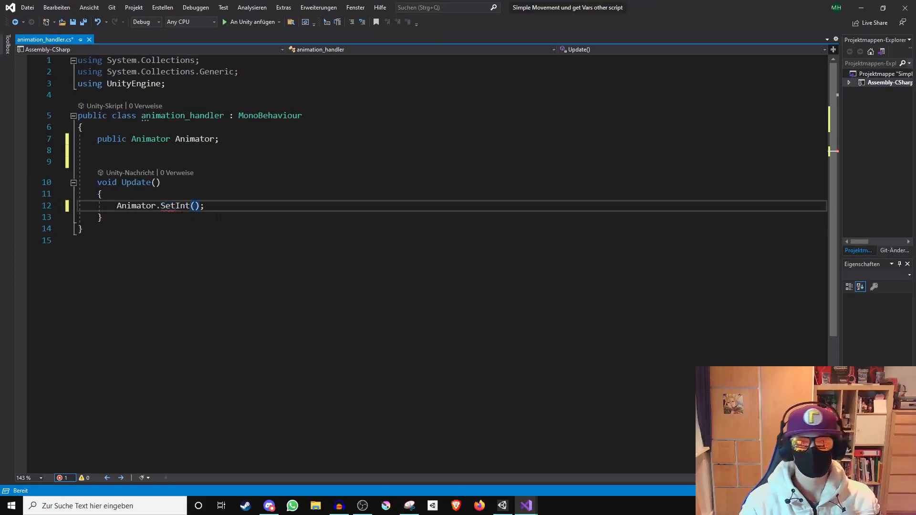
{"action": "left_click_drag", "start_coordinate": [190, 206], "coordinate": [186, 207]}
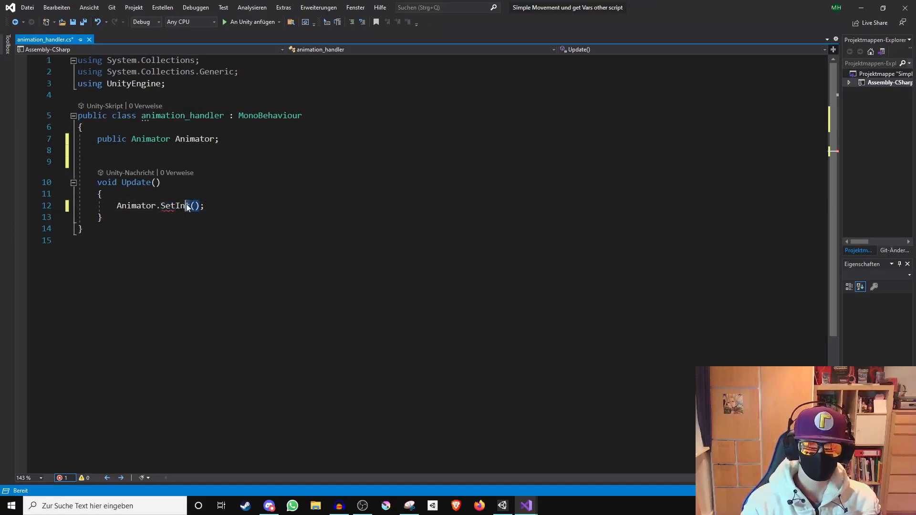
{"action": "key", "text": "ctrl+z"}
{"action": "left_click", "coordinate": [240, 249]}
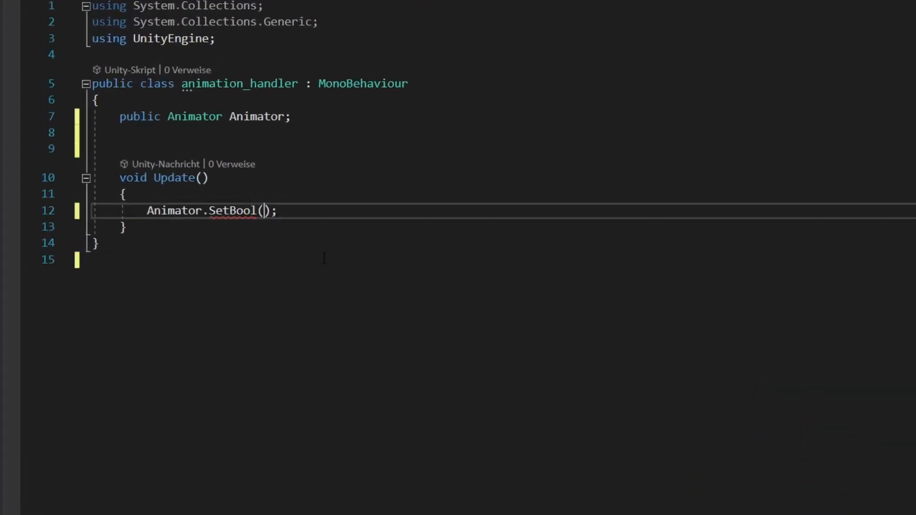
Step: Pass the parameter name "walking" from the Unity Animator and the value true to the SetBool call
{"action": "type", "text": "\"\""}
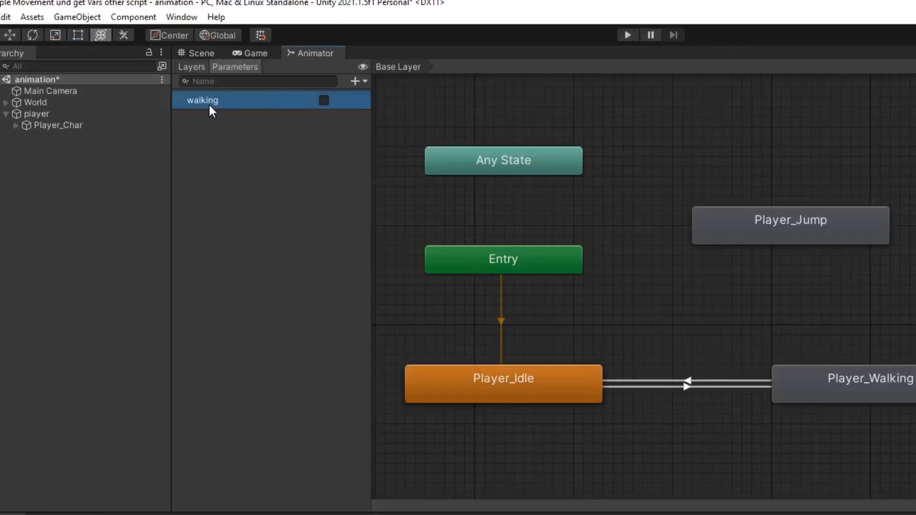
{"action": "double_click", "coordinate": [209, 103]}
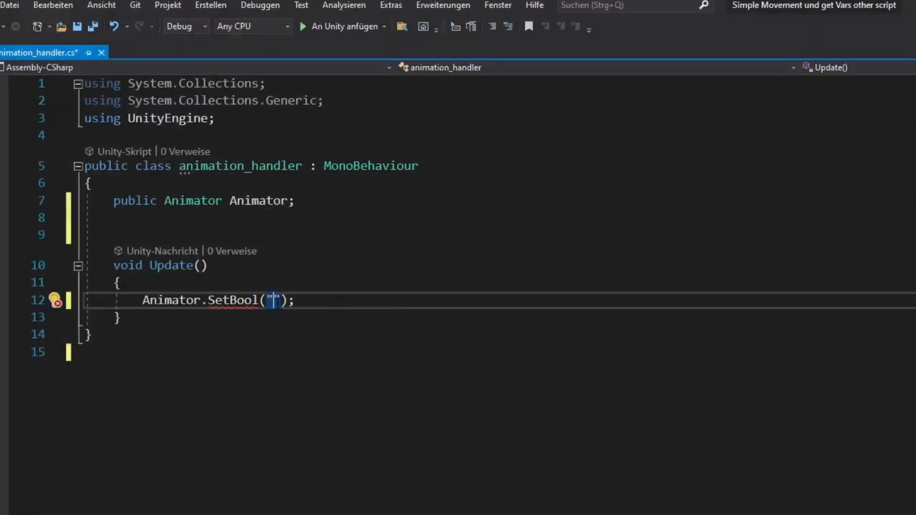
{"action": "type", "text": "walking"}
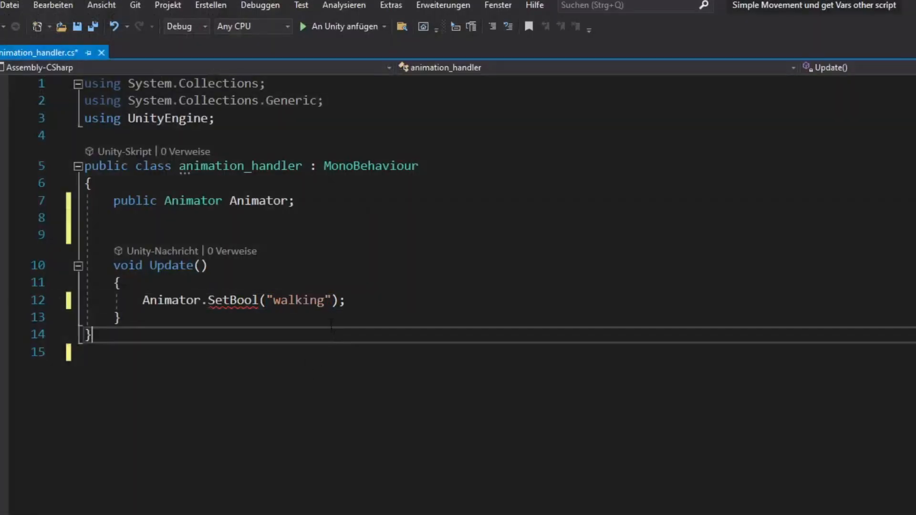
{"action": "type", "text": "true"}
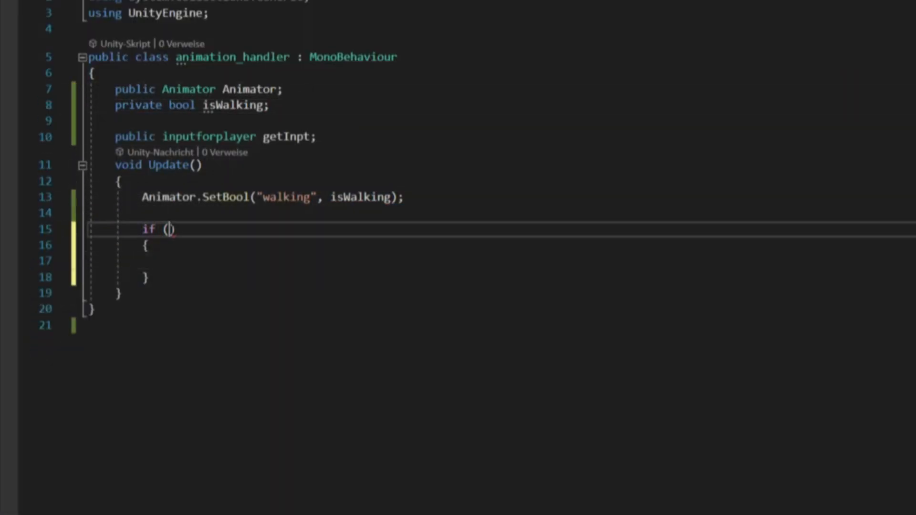
Step: Set isWalking to true if Input.GetKey("a") || Input.GetKey("d") && getInpt.isGrounded, and to false in an else block
{"action": "type", "text": "Input.GetKey(\"a\") || Input.GetKey(\"d\") && getInpt.isGrounded"}
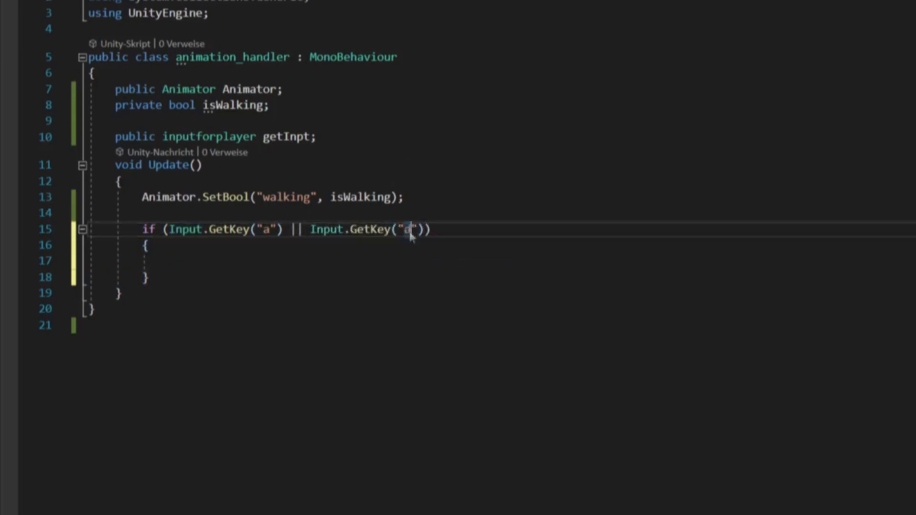
{"action": "left_click", "coordinate": [170, 262]}
{"action": "type", "text": "isWalking = true;"}
{"action": "left_click", "coordinate": [163, 279]}
{"action": "type", "text": "esle"}
Step: Review the key checks and getInpt.isGrounded in the walking condition, and the inputforplayer field declaration
{"action": "left_click_drag", "start_coordinate": [198, 229], "coordinate": [253, 229]}
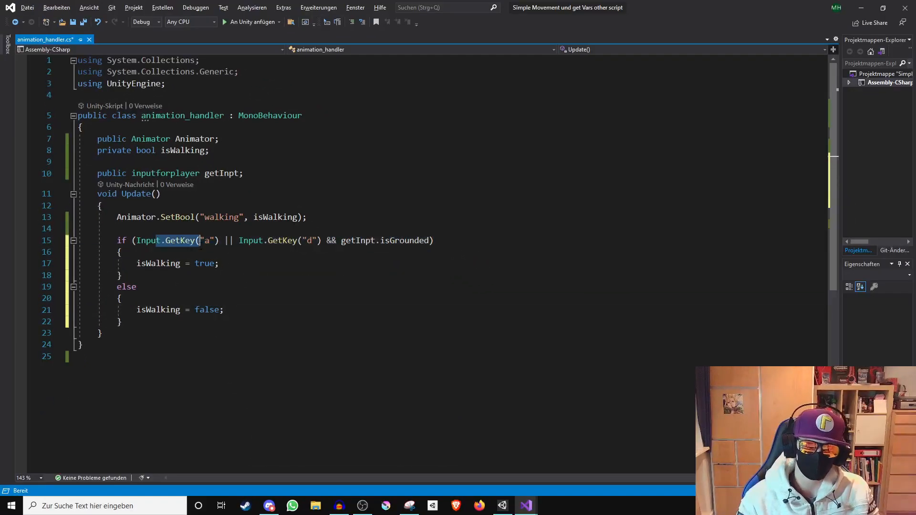
{"action": "left_click_drag", "start_coordinate": [352, 241], "coordinate": [400, 241]}
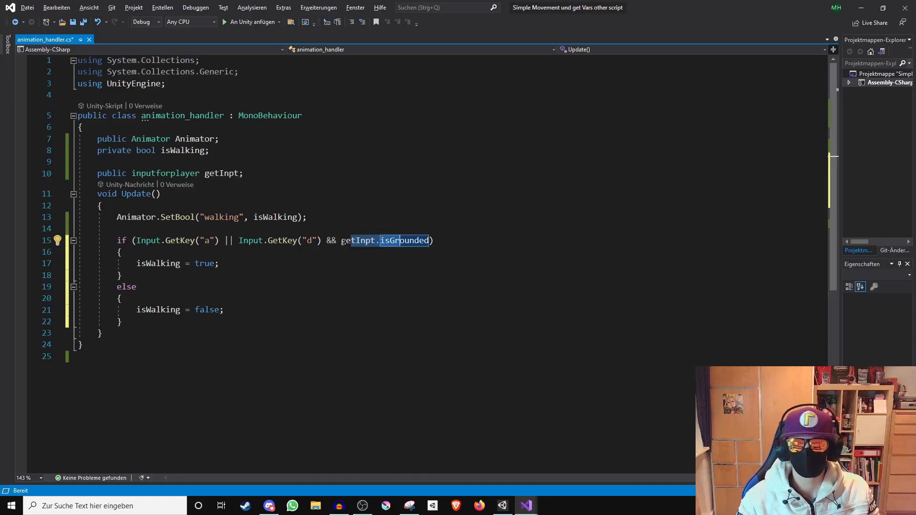
{"action": "left_click_drag", "start_coordinate": [171, 173], "coordinate": [180, 173]}
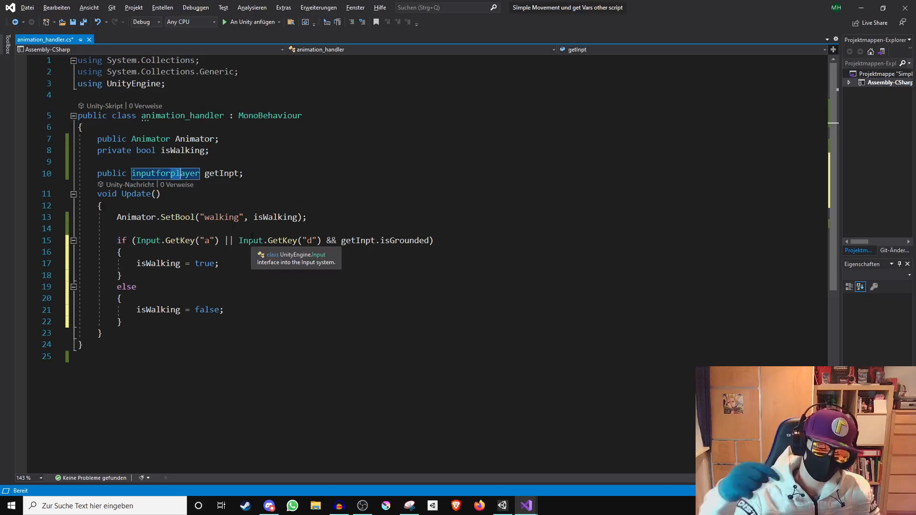
Step: Switch to Unity, attach animation_handler to Player_Char and assign Player_Char's own components to its Animator and Get Inpt references
{"action": "key", "text": "alt+Tab"}
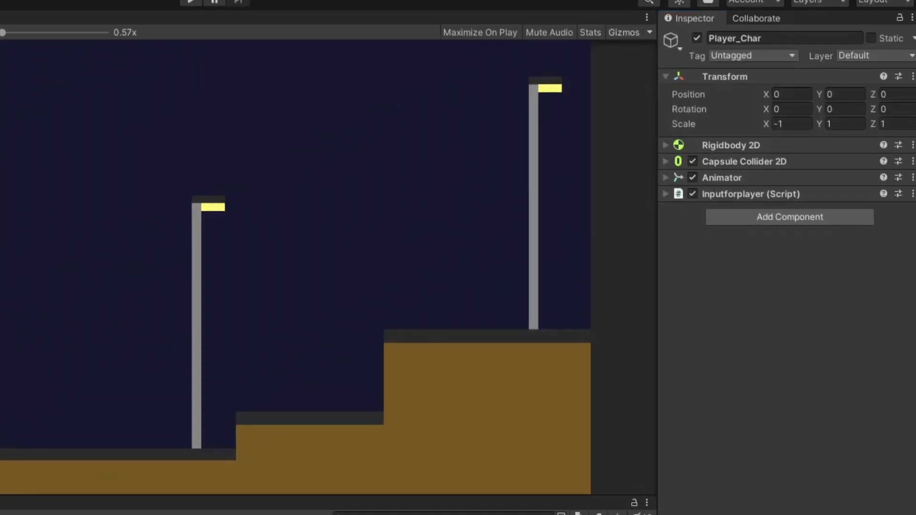
{"action": "left_click_drag", "start_coordinate": [716, 511], "coordinate": [726, 280]}
{"action": "left_click_drag", "start_coordinate": [715, 176], "coordinate": [773, 240]}
Step: Test the walking animation in the running game by moving the character in both directions
{"action": "key", "text": "Left"}
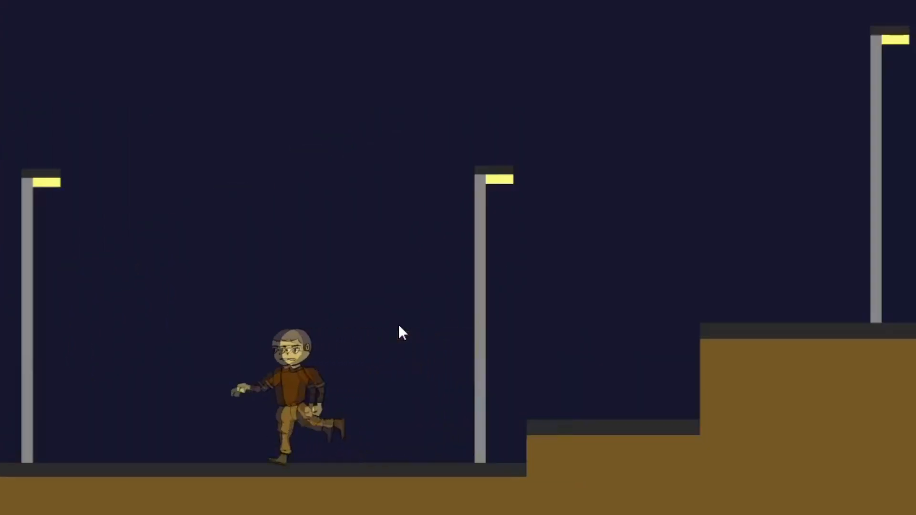
{"action": "key", "text": "Right"}
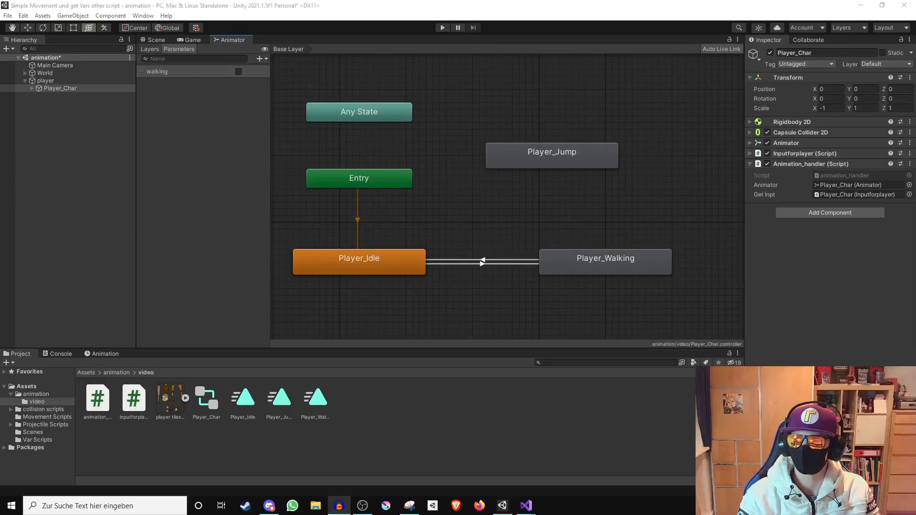
Step: Create a transition from Any State to Player_Jump in the Animator graph
{"action": "right_click", "coordinate": [359, 129]}
{"action": "left_click", "coordinate": [431, 116]}
{"action": "left_click", "coordinate": [548, 157]}
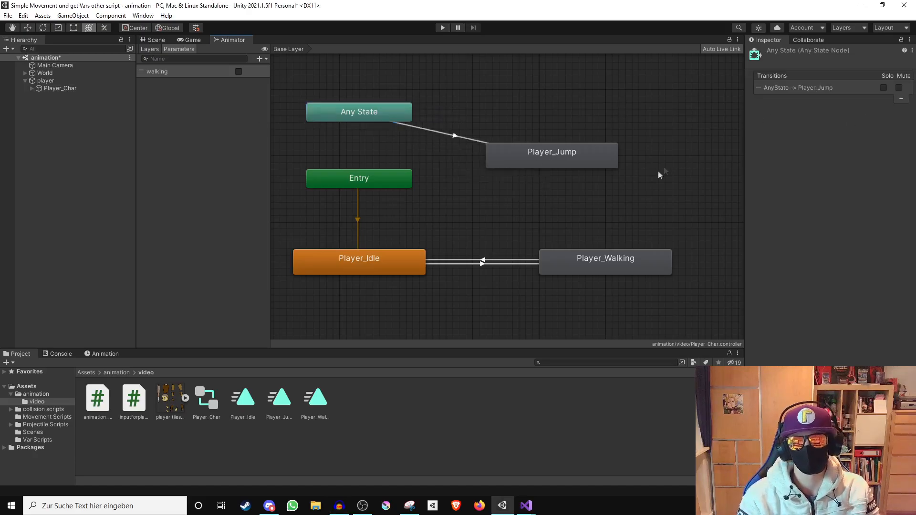
{"action": "left_click", "coordinate": [605, 254]}
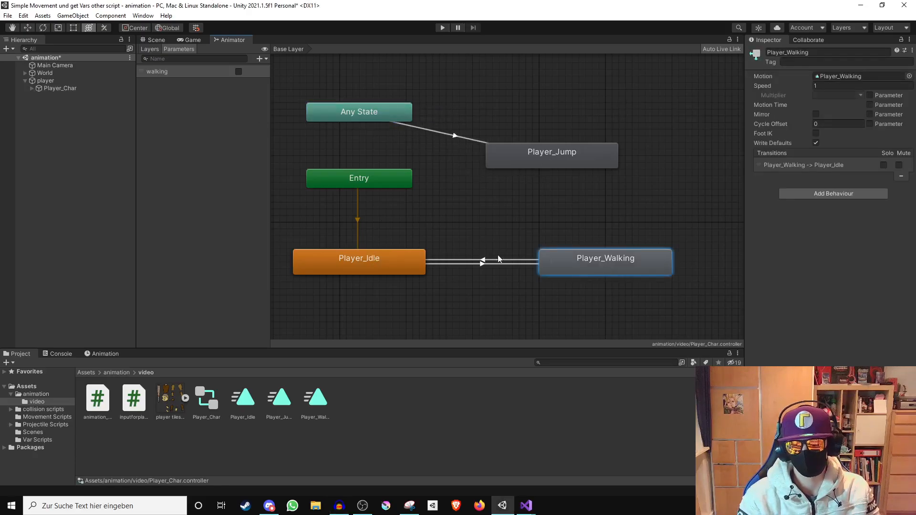
{"action": "left_click", "coordinate": [395, 253]}
Step: Disable Can Transition To Self in the settings of the AnyState -> Player_Jump transition
{"action": "left_click", "coordinate": [459, 137]}
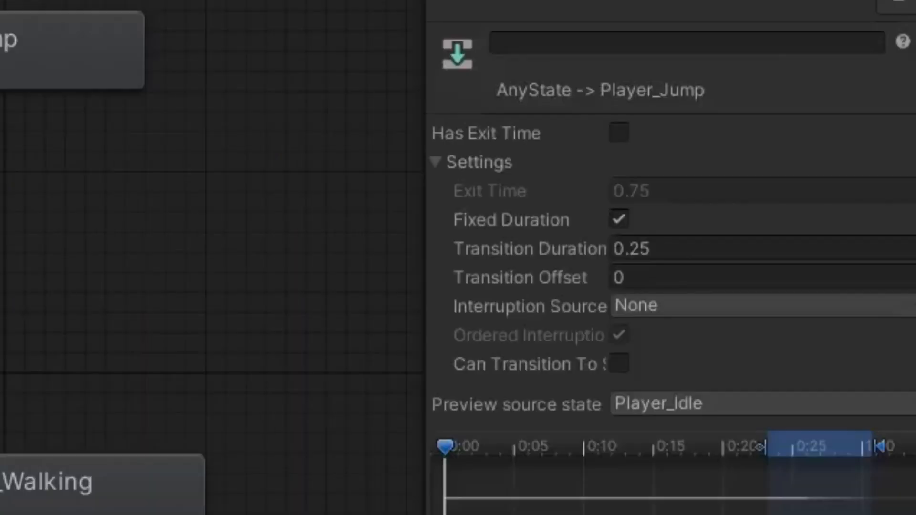
{"action": "left_click", "coordinate": [622, 372]}
{"action": "left_click", "coordinate": [620, 372]}
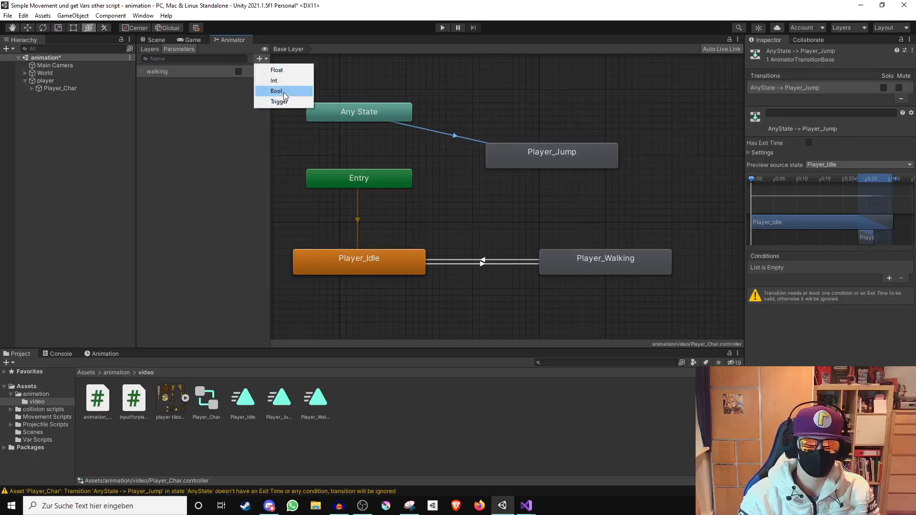
Step: Add a Bool parameter named jumping and use it as the condition of the AnyState -> Player_Jump transition
{"action": "left_click", "coordinate": [279, 91]}
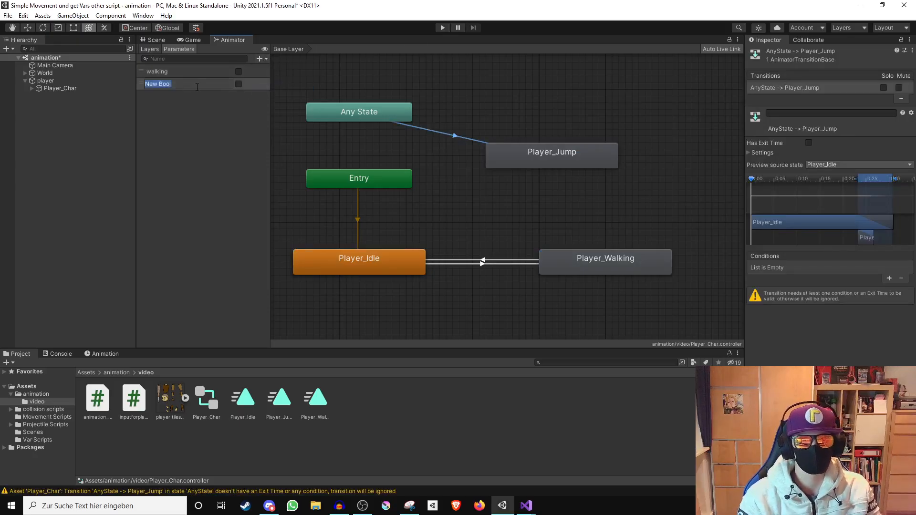
{"action": "left_click", "coordinate": [810, 271]}
{"action": "left_click", "coordinate": [813, 308]}
Step: Create a transition from Player_Jump to Player_Idle and select it
{"action": "right_click", "coordinate": [548, 164]}
{"action": "left_click", "coordinate": [560, 170]}
{"action": "left_click", "coordinate": [404, 252]}
{"action": "right_click", "coordinate": [455, 203]}
{"action": "left_click", "coordinate": [459, 208]}
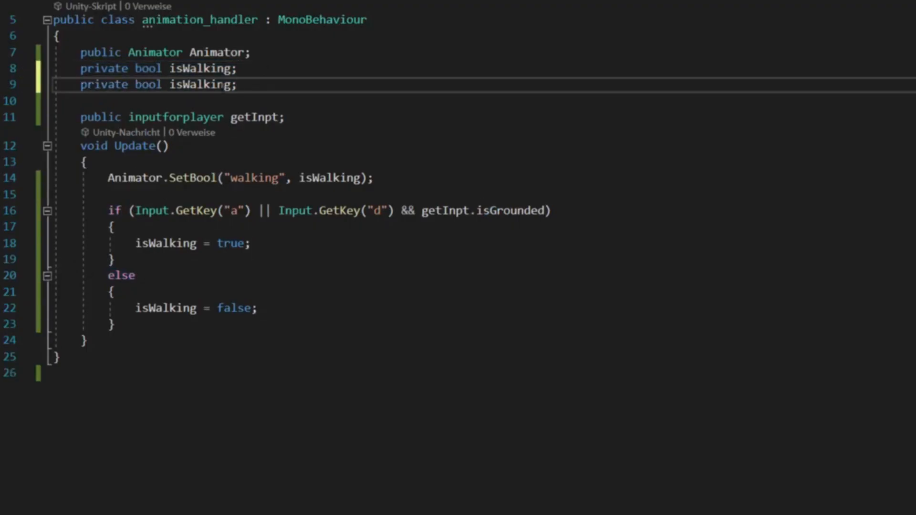
Step: In the animation_handler script, declare a private bool isJumping and add Animator.SetBool("jumping", isJumping) below the walking call
{"action": "type", "text": "Jumping"}
{"action": "left_click_drag", "start_coordinate": [374, 178], "coordinate": [88, 163]}
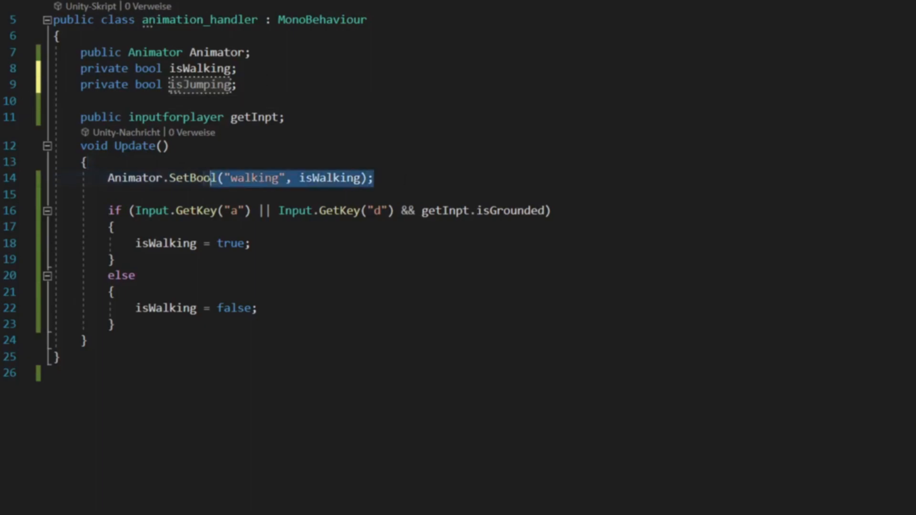
{"action": "key", "text": "ctrl+c"}
{"action": "left_click", "coordinate": [405, 179]}
{"action": "key", "text": "ctrl+v"}
{"action": "double_click", "coordinate": [257, 195]}
{"action": "type", "text": "jumping"}
Step: Add a second if statement at the end of Update with the condition !getInpt.isGrounded
{"action": "left_click", "coordinate": [372, 343]}
{"action": "key", "text": "Return"}
{"action": "key", "text": "Return"}
{"action": "key", "text": "Return"}
{"action": "type", "text": "if ()"}
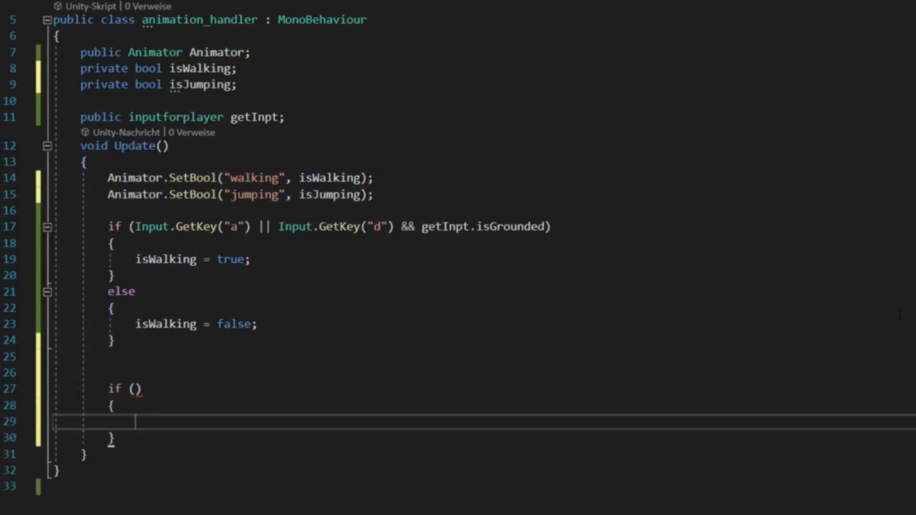
{"action": "left_click", "coordinate": [136, 388]}
{"action": "left_click_drag", "start_coordinate": [545, 226], "coordinate": [422, 226]}
{"action": "key", "text": "ctrl+c"}
{"action": "left_click", "coordinate": [136, 389]}
{"action": "key", "text": "ctrl+v"}
{"action": "type", "text": "!"}
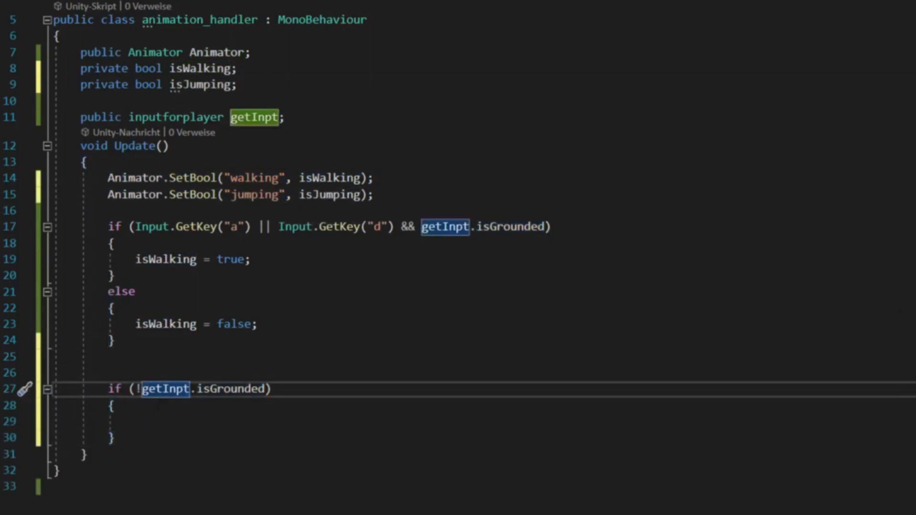
Step: Set isJumping = true inside the !getInpt.isGrounded block and add an else block that sets isJumping = false
{"action": "left_click", "coordinate": [136, 422]}
{"action": "type", "text": "isJumping = true;"}
{"action": "left_click", "coordinate": [115, 438]}
{"action": "key", "text": "Return"}
{"action": "type", "text": "else"}
{"action": "key", "text": "Return"}
{"action": "type", "text": "{"}
{"action": "double_click", "coordinate": [183, 281]}
{"action": "type", "text": "= false"}
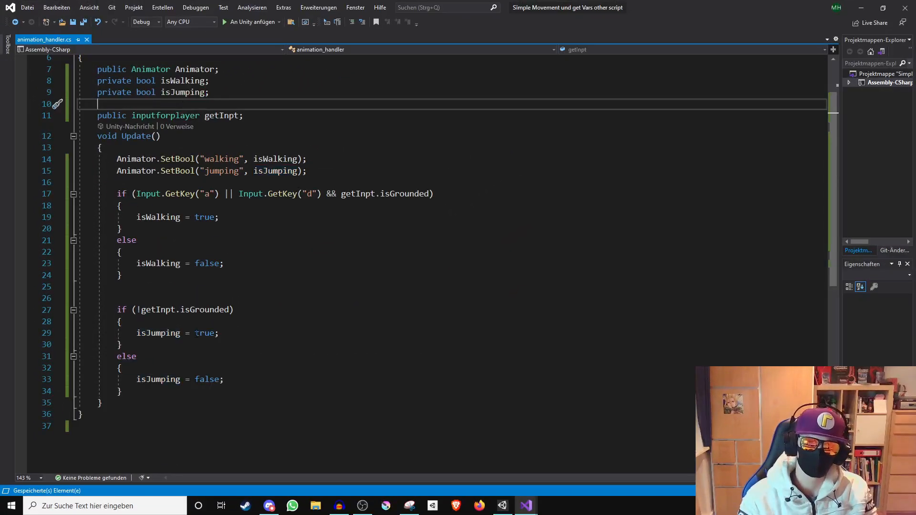
Step: Review the grounded check and the two isJumping assignments in the Update method
{"action": "left_click", "coordinate": [198, 334]}
{"action": "left_click_drag", "start_coordinate": [145, 311], "coordinate": [229, 311]}
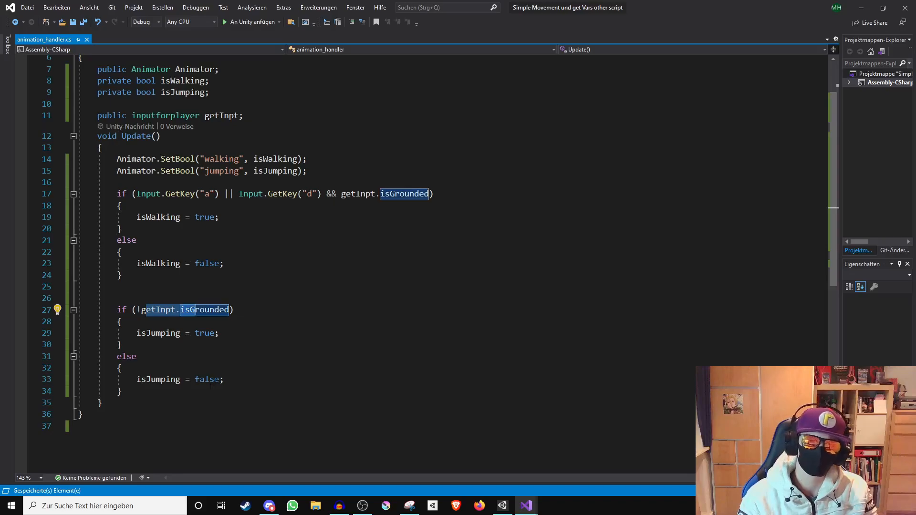
{"action": "left_click_drag", "start_coordinate": [220, 379], "coordinate": [195, 379]}
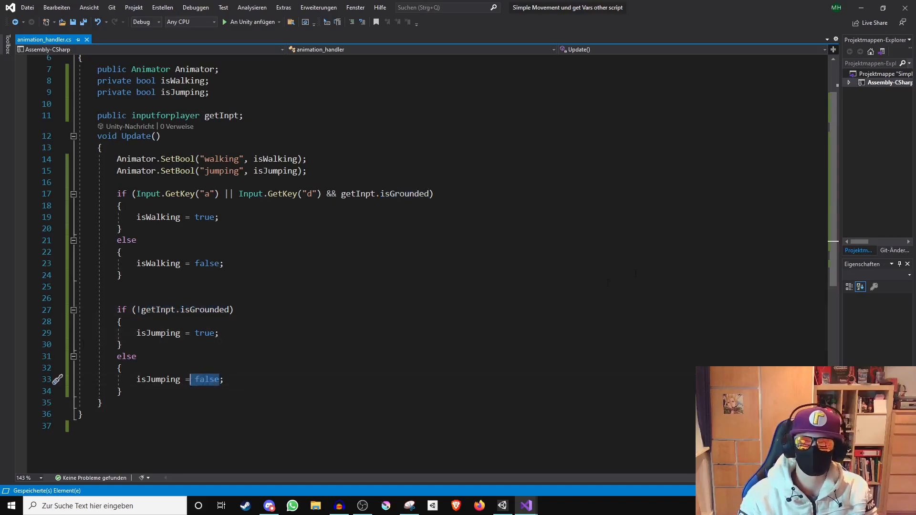